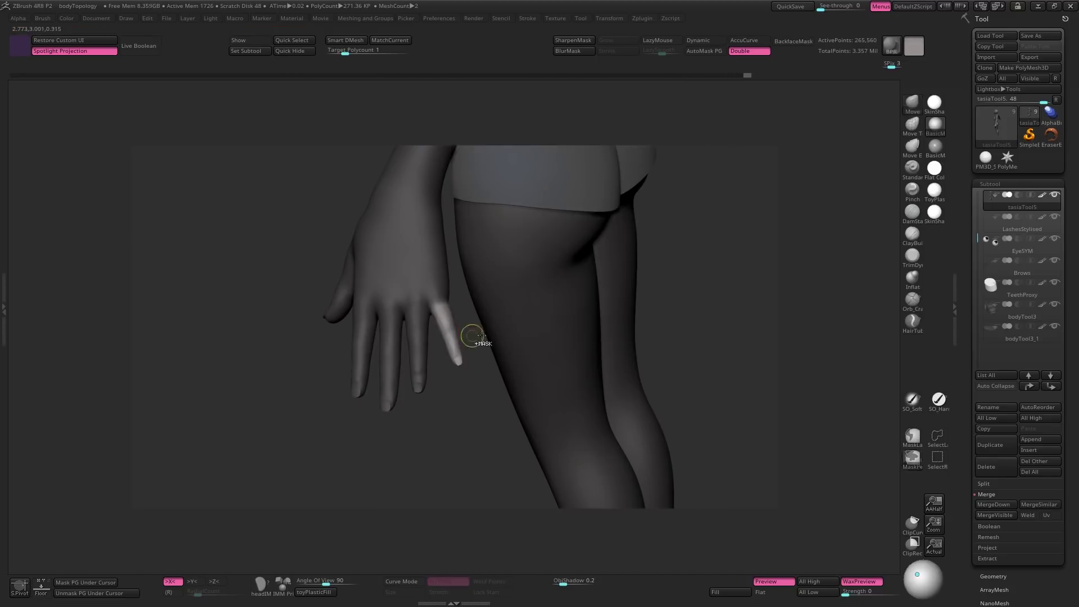
Repose the little finger and the ring finger individually with transpose lines starting at their knuckles.
left_click_drag(442, 305, 455, 471)
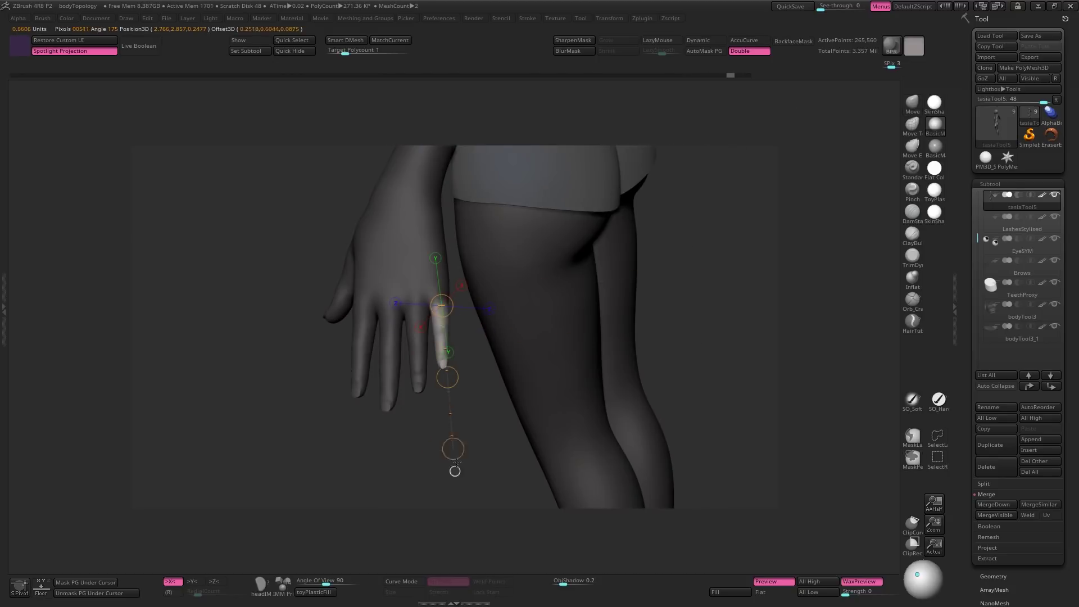
left_click(455, 471, "ctrl")
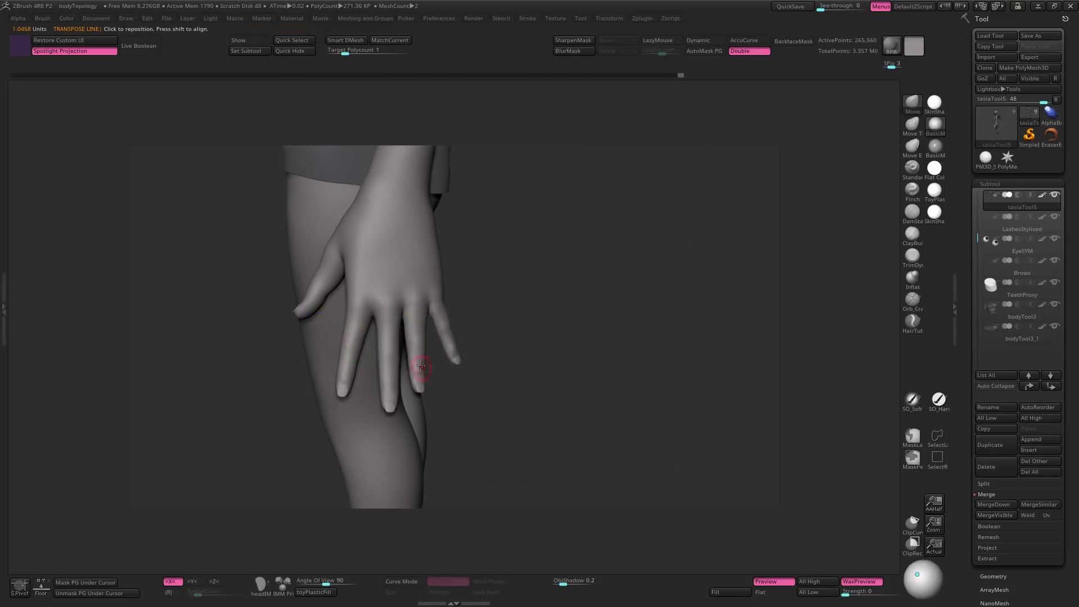
left_click(422, 366, "ctrl")
left_click_drag(414, 345, 403, 486)
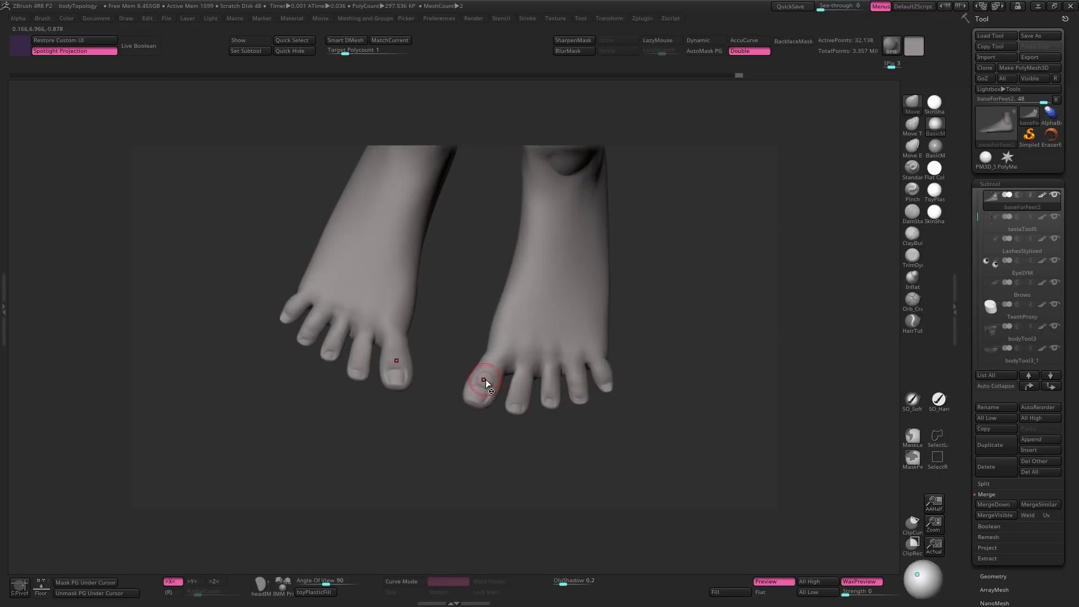
Isolate toes with masks on the baseForFeet2 subtool and reposition them with a transpose line.
left_click(494, 404, "ctrl")
mouse_move(484, 383)
left_mouse_down("ctrl")
mouse_move(488, 394)
mouse_move(663, 441)
left_mouse_up("ctrl")
key("w")
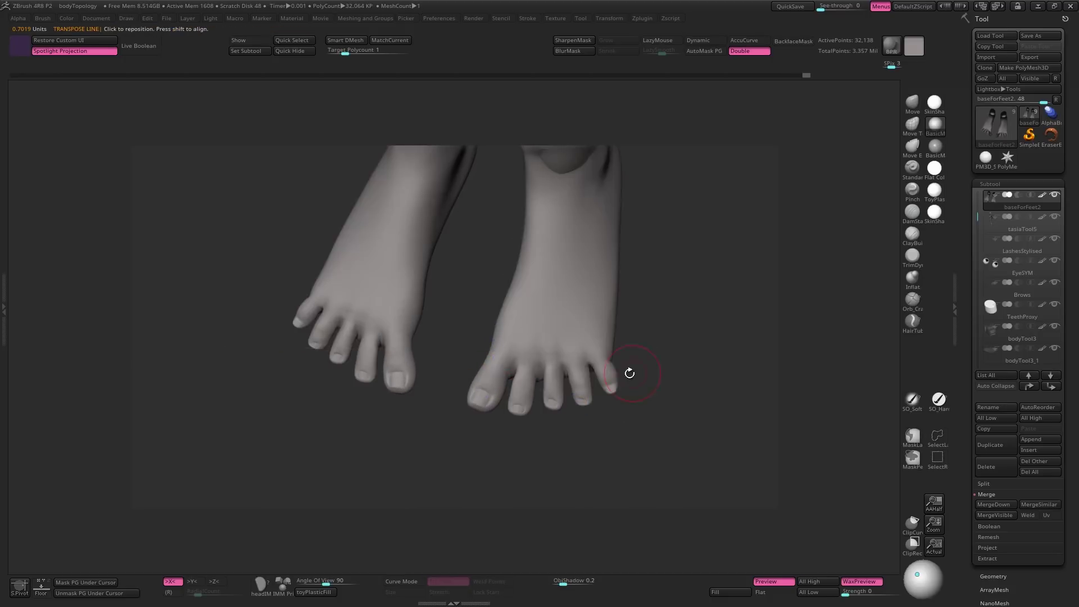
mouse_move(629, 373)
left_mouse_down()
mouse_move(614, 385)
mouse_move(625, 393)
left_mouse_up()
mouse_move(552, 421)
left_mouse_down("ctrl")
mouse_move(578, 366)
mouse_move(723, 357)
left_mouse_up("ctrl")
left_click(607, 458, "ctrl")
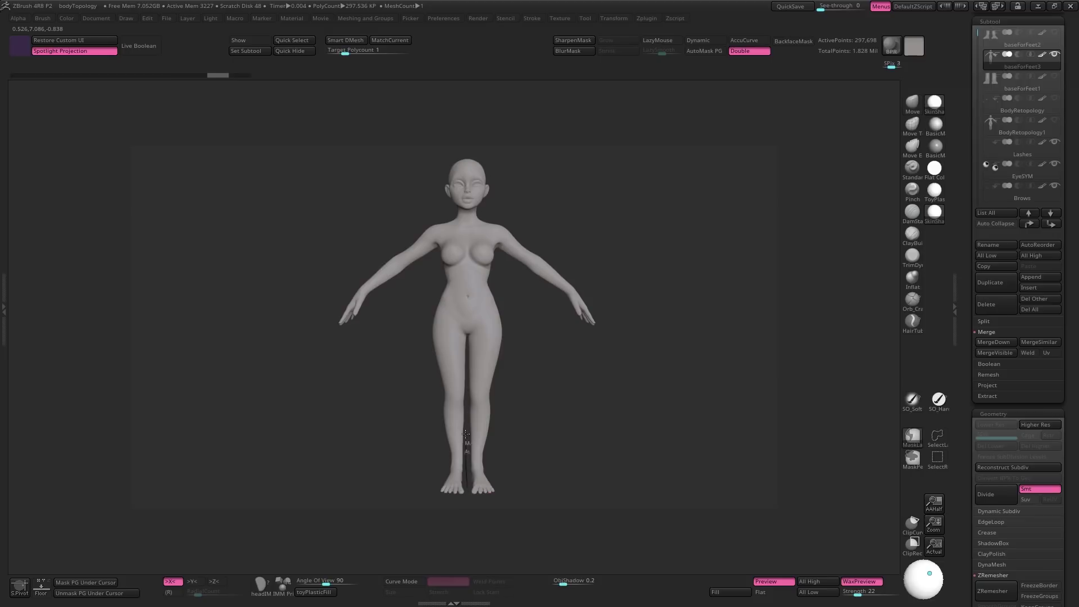
Mask both legs up to the hips and refine the mask's edge over the buttocks with the MaskPen brush.
mouse_move(467, 337)
left_mouse_down("ctrl")
mouse_move(501, 308)
mouse_move(490, 315)
left_mouse_up("ctrl")
left_click_drag(545, 435, 453, 434, "shift")
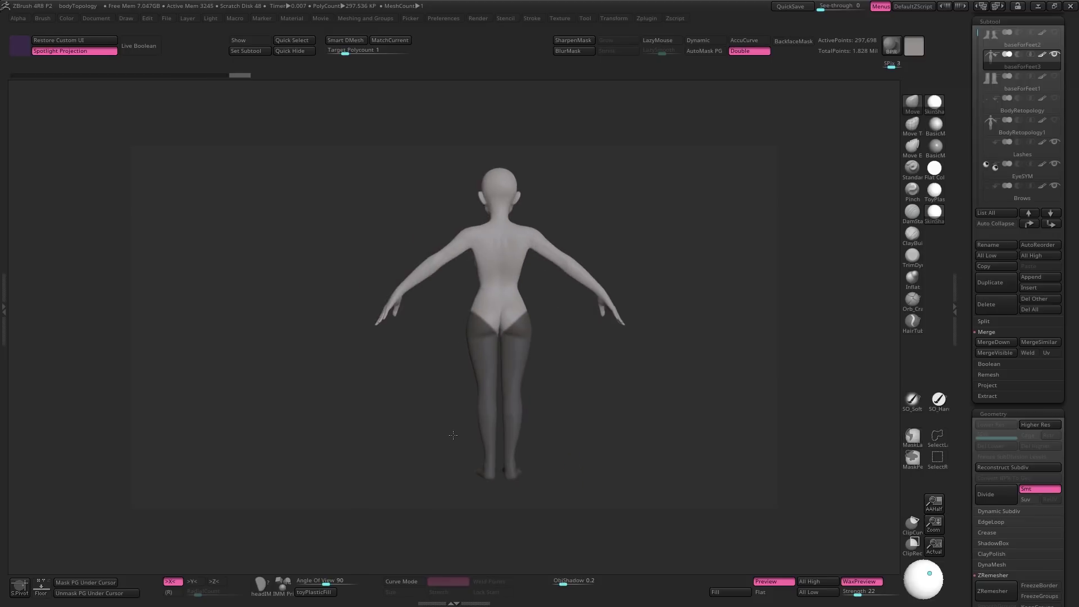
right_click_drag(490, 396, 475, 408, "alt")
left_click(912, 459, "ctrl")
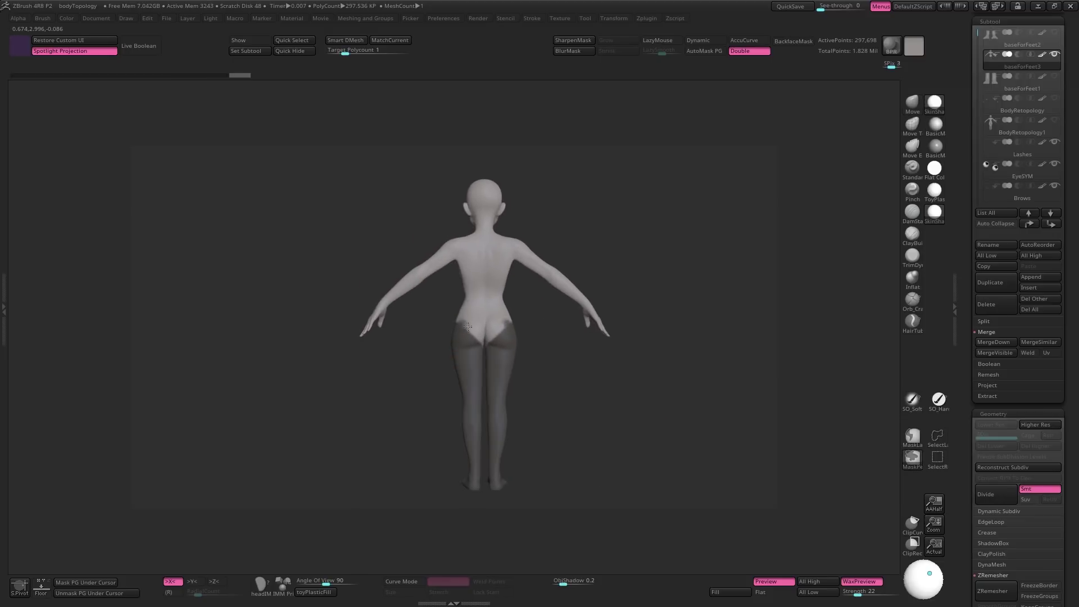
mouse_move(468, 327)
left_mouse_down("ctrl")
mouse_move(480, 339)
mouse_move(499, 332)
left_mouse_up("ctrl")
left_click(498, 348, "ctrl")
Invert the mask and spread the legs apart from the hips with a transpose line, with all subtools shown again.
right_click_drag(442, 339, 462, 305, "alt")
left_click(466, 334, "ctrl")
left_click(467, 334, "ctrl")
key("w")
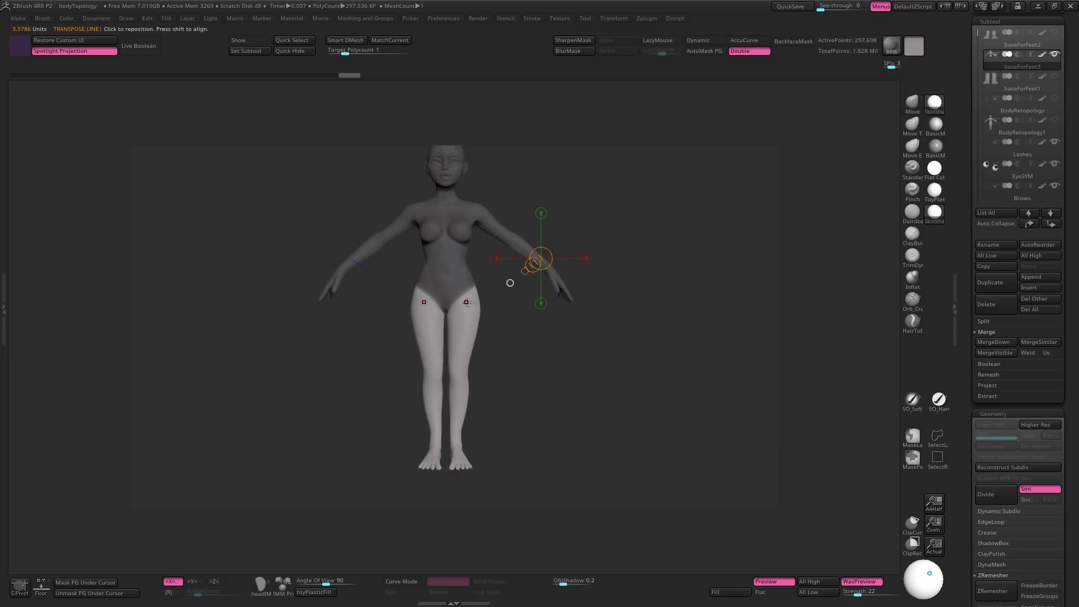
mouse_move(467, 300)
left_mouse_down()
mouse_move(527, 446)
mouse_move(545, 442)
left_mouse_up()
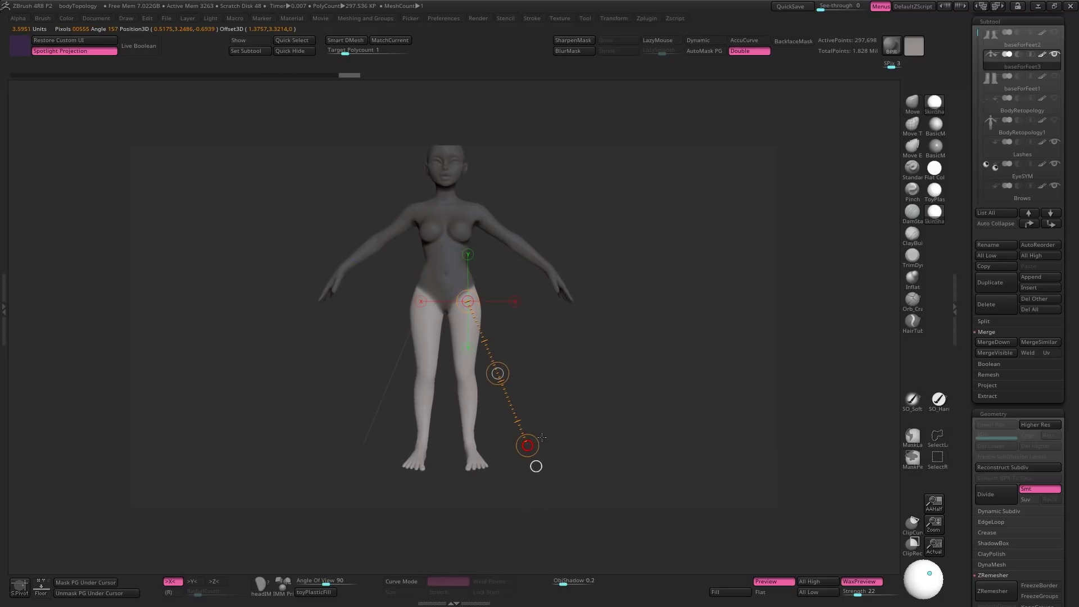
left_click_drag(582, 360, 591, 369, "ctrl")
mouse_move(592, 369)
right_mouse_down("alt")
mouse_move(610, 375)
mouse_move(564, 373)
mouse_move(583, 407)
right_mouse_up("alt")
key("q")
key("alt+s")
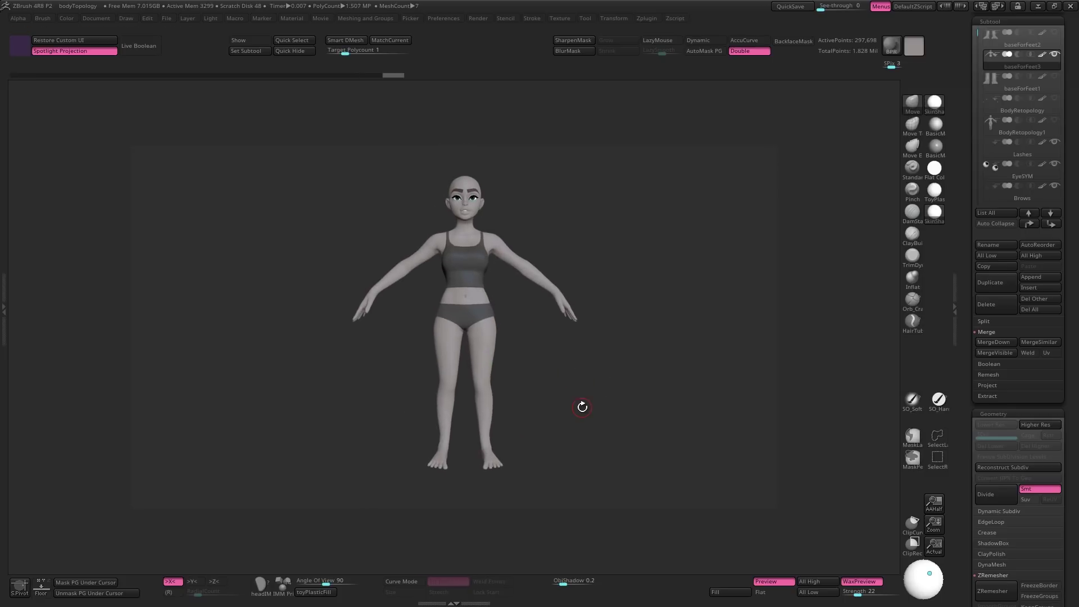
Choose the Topology brush and delete the lower subdivision levels of the BodyRetopology subtool.
left_click(955, 308)
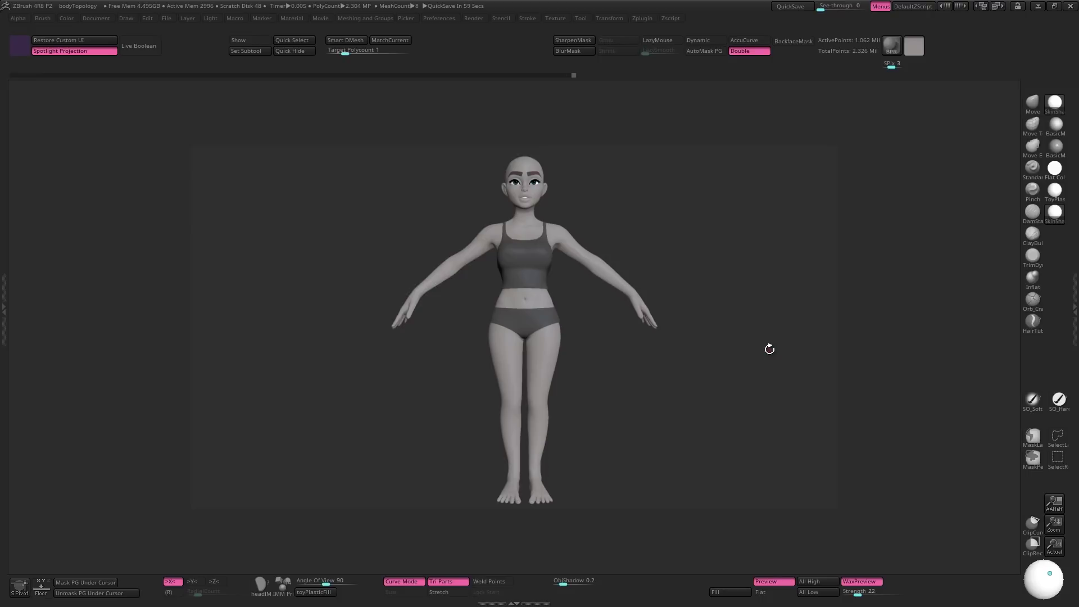
key("b")
key("t")
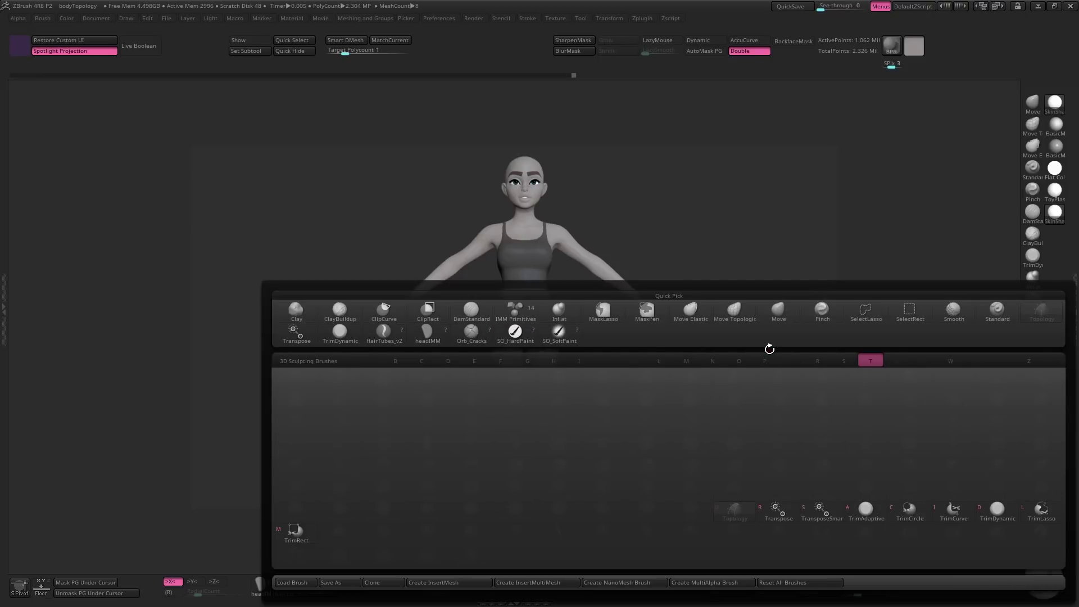
key("o")
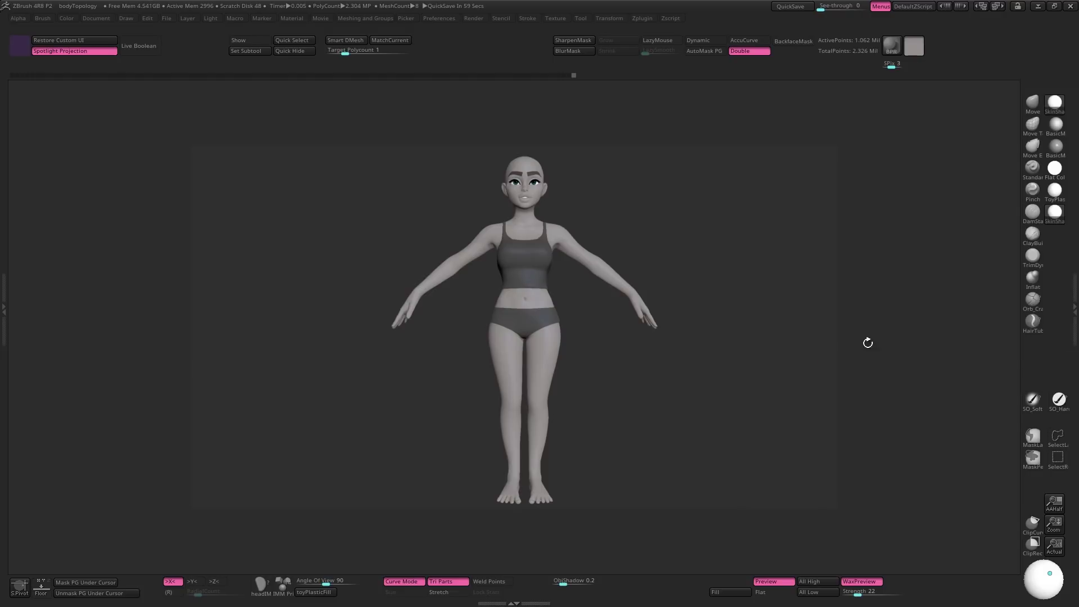
left_click(1067, 323)
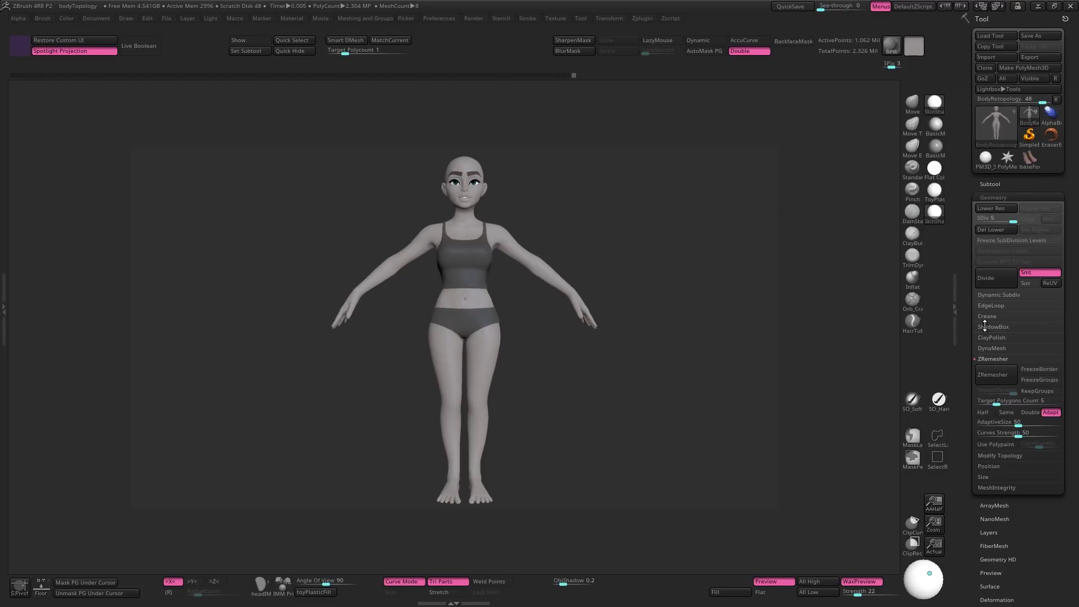
left_click(1003, 231)
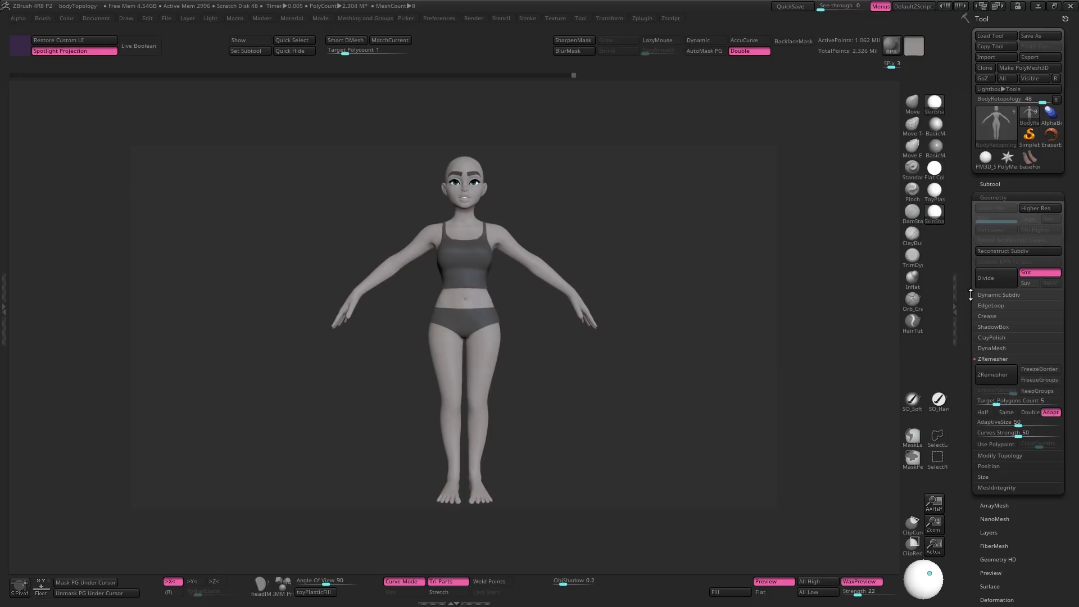
left_click(954, 344)
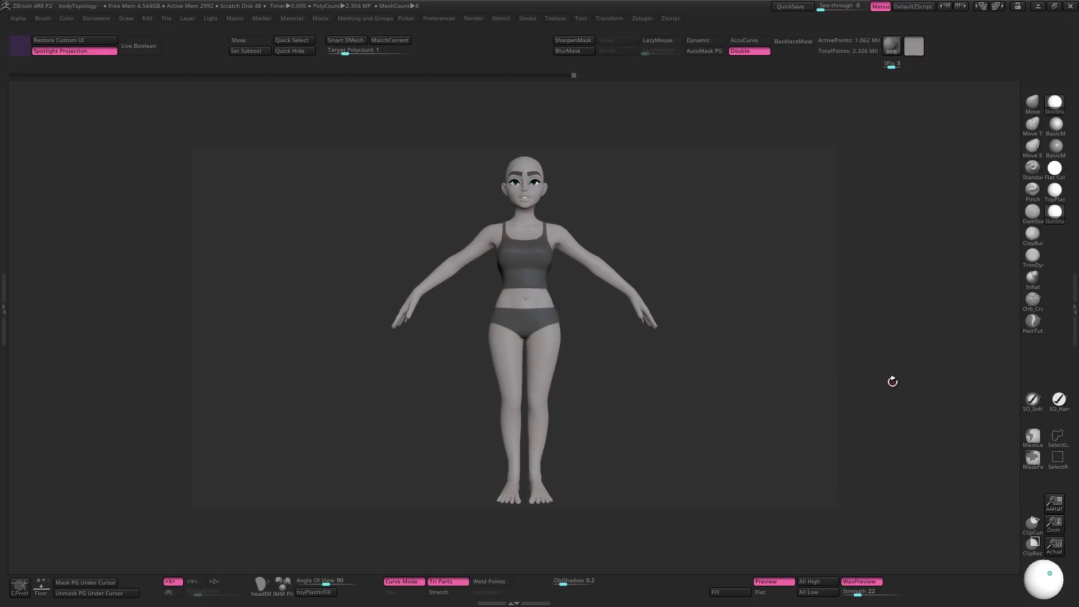
Draw crossing topology curves on the character's left upper arm to form two adjoining quads.
mouse_move(563, 235)
right_mouse_down("ctrl")
mouse_move(594, 234)
mouse_move(626, 200)
mouse_move(626, 305)
mouse_move(581, 338)
right_mouse_up("ctrl")
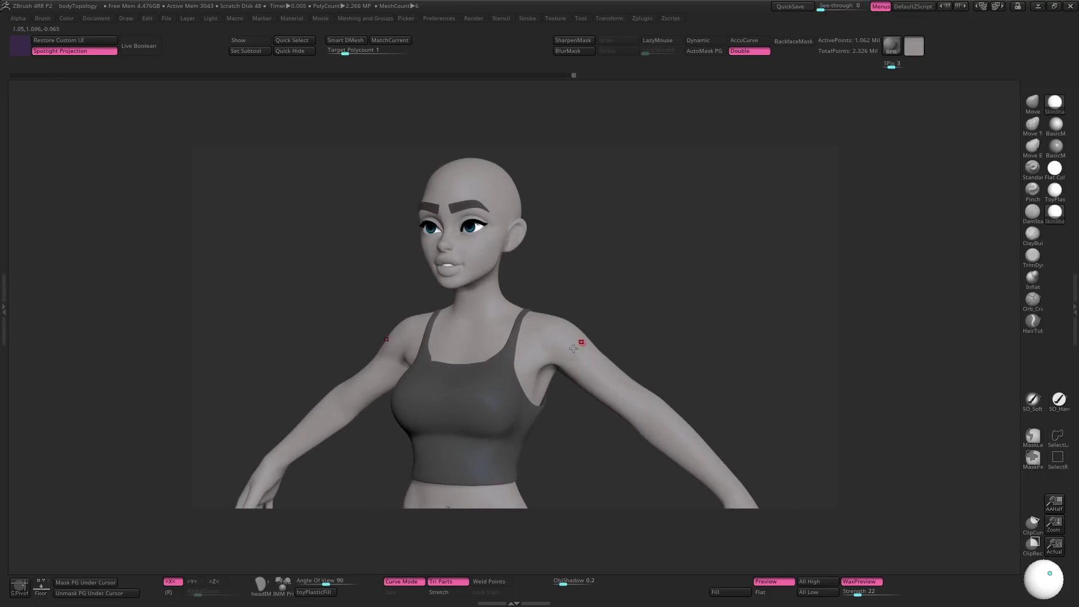
mouse_move(574, 335)
left_mouse_down()
mouse_move(564, 364)
mouse_move(598, 356)
mouse_move(596, 385)
mouse_move(603, 368)
left_mouse_up()
right_click_drag(606, 387, 678, 365, "ctrl")
left_click_drag(585, 388, 642, 426)
mouse_move(595, 358)
left_mouse_down()
mouse_move(665, 409)
mouse_move(590, 405)
mouse_move(648, 378)
mouse_move(667, 396)
mouse_move(635, 433)
mouse_move(627, 388)
mouse_move(625, 407)
left_mouse_up()
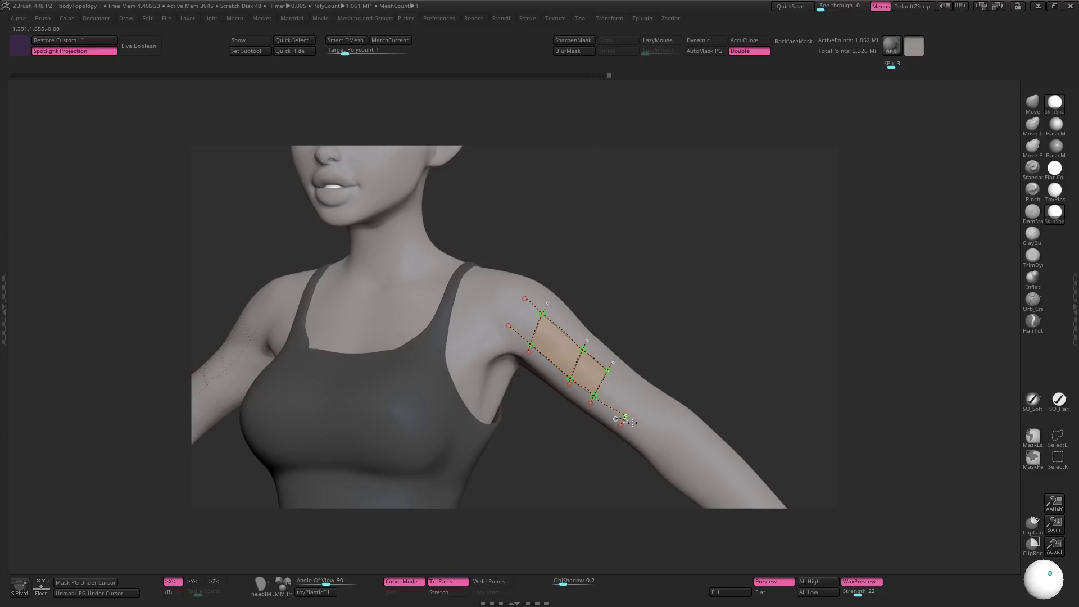
Erase the stray curve ends beside the upper-arm quads and outline a separate small quad near the elbow.
left_click(633, 423, "alt")
left_click_drag(627, 414, 651, 397, "alt")
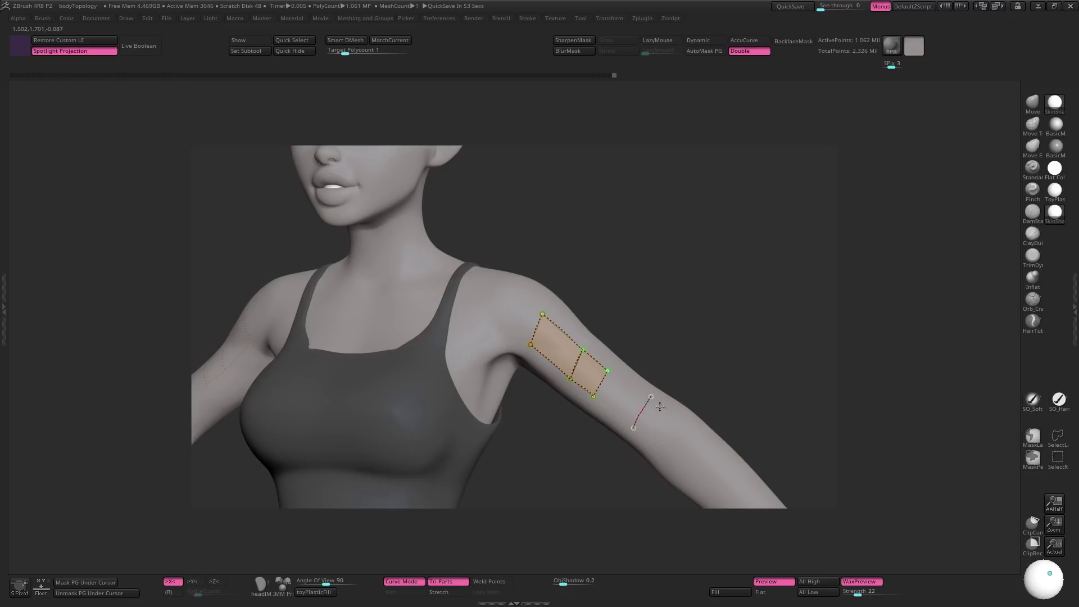
mouse_move(653, 449)
left_mouse_down()
mouse_move(671, 419)
mouse_move(662, 447)
mouse_move(671, 461)
left_mouse_up()
mouse_move(641, 398)
left_mouse_down()
mouse_move(677, 449)
mouse_move(719, 441)
left_mouse_up()
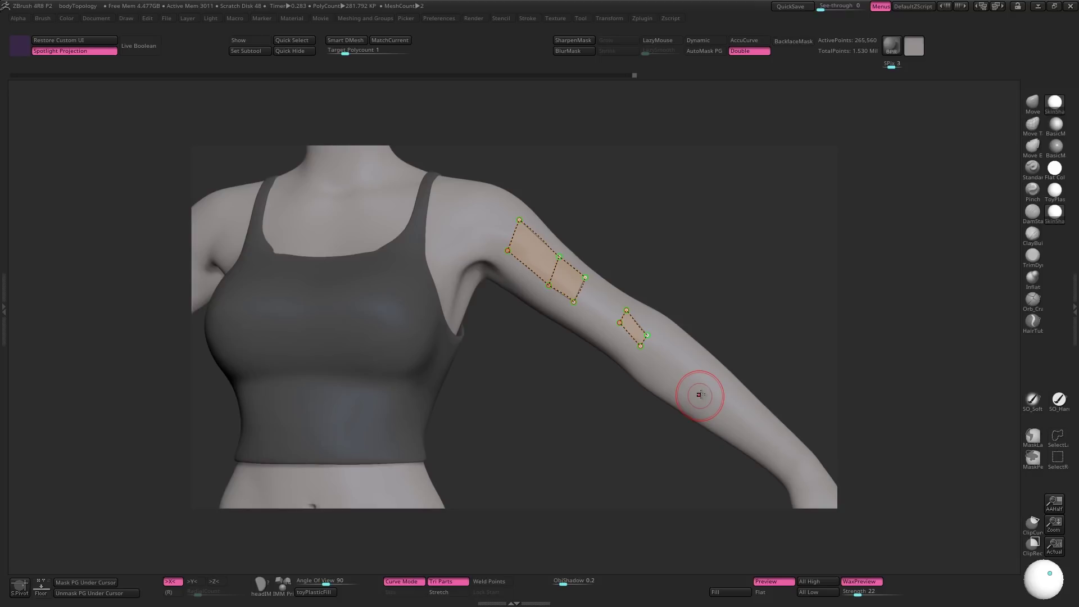
Draw crossing topology curves around the forearm to form a band of quads.
left_click_drag(691, 417, 756, 327)
mouse_move(729, 442)
left_mouse_down()
mouse_move(780, 360)
mouse_move(761, 344)
mouse_move(790, 364)
mouse_move(744, 414)
left_mouse_up()
mouse_move(798, 388)
left_mouse_down()
mouse_move(735, 424)
mouse_move(751, 384)
left_mouse_up()
mouse_move(714, 343)
left_mouse_down()
mouse_move(723, 301)
mouse_move(796, 406)
mouse_move(877, 388)
left_mouse_up()
mouse_move(788, 394)
left_mouse_down()
mouse_move(737, 388)
mouse_move(778, 373)
mouse_move(777, 440)
mouse_move(803, 401)
mouse_move(797, 388)
left_mouse_up()
Undo the thick mesh generated from the curves and regenerate the patches as a thin surface with a smaller draw size.
left_click(777, 441)
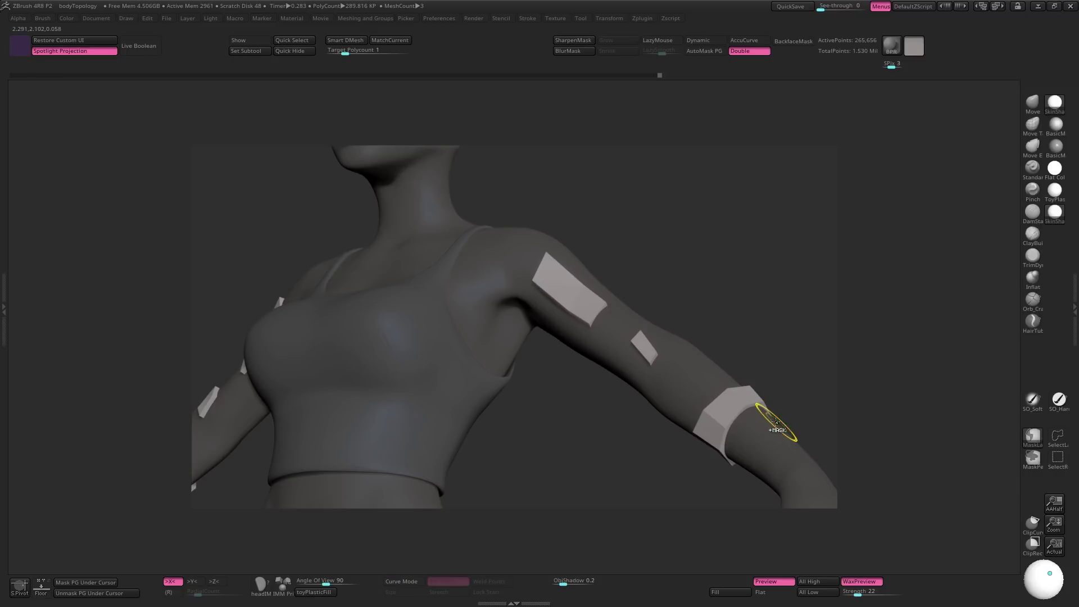
key("ctrl+z")
key("space")
left_click_drag(799, 320, 770, 326)
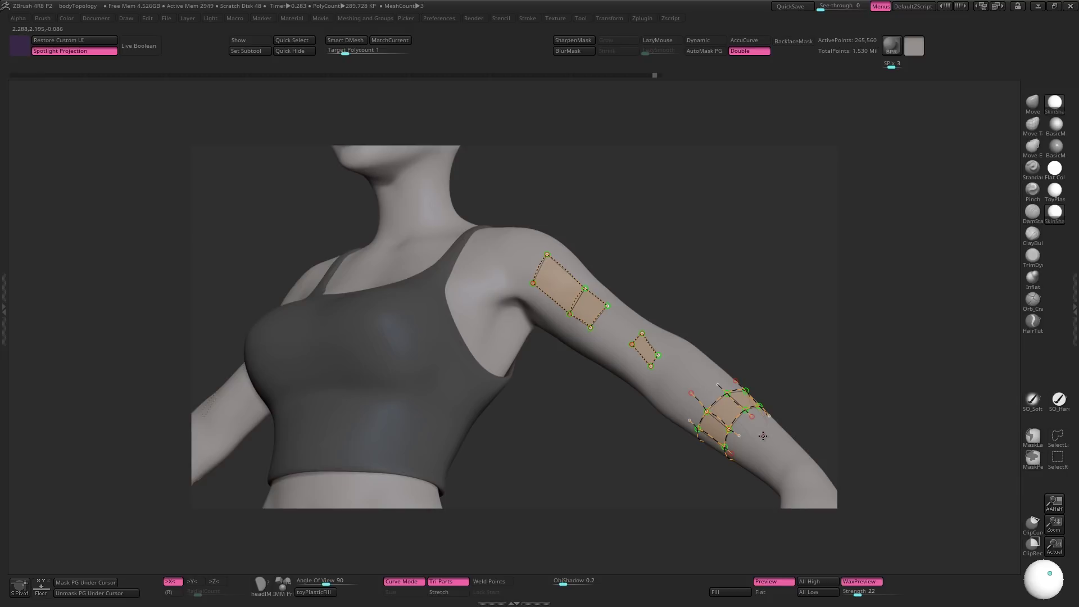
left_click(763, 436)
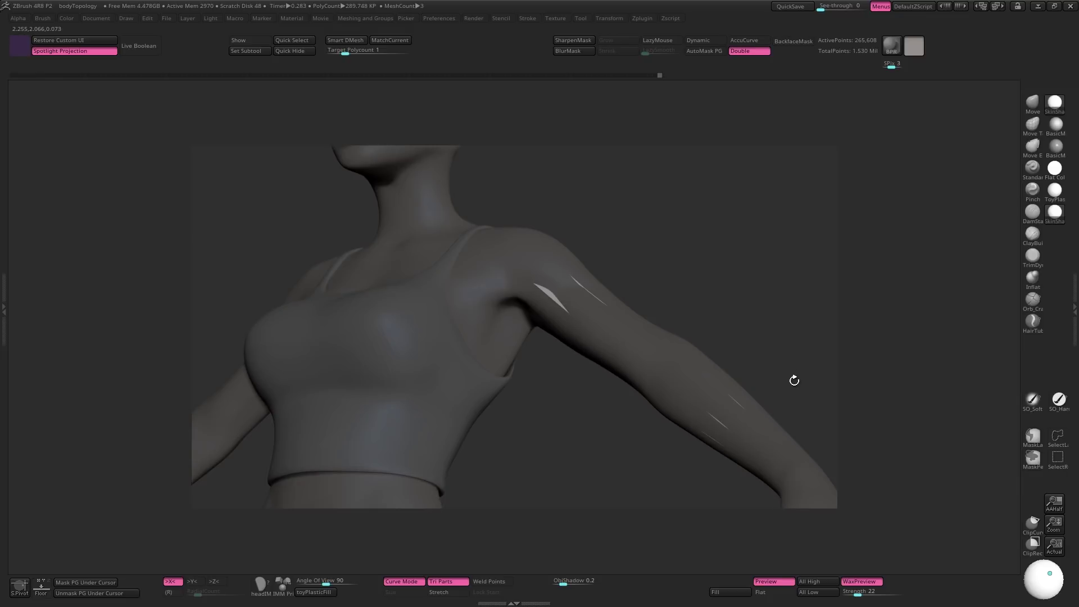
Isolate the new arm patches and split the hidden body into its own subtool with Split Hidden.
left_click(671, 354)
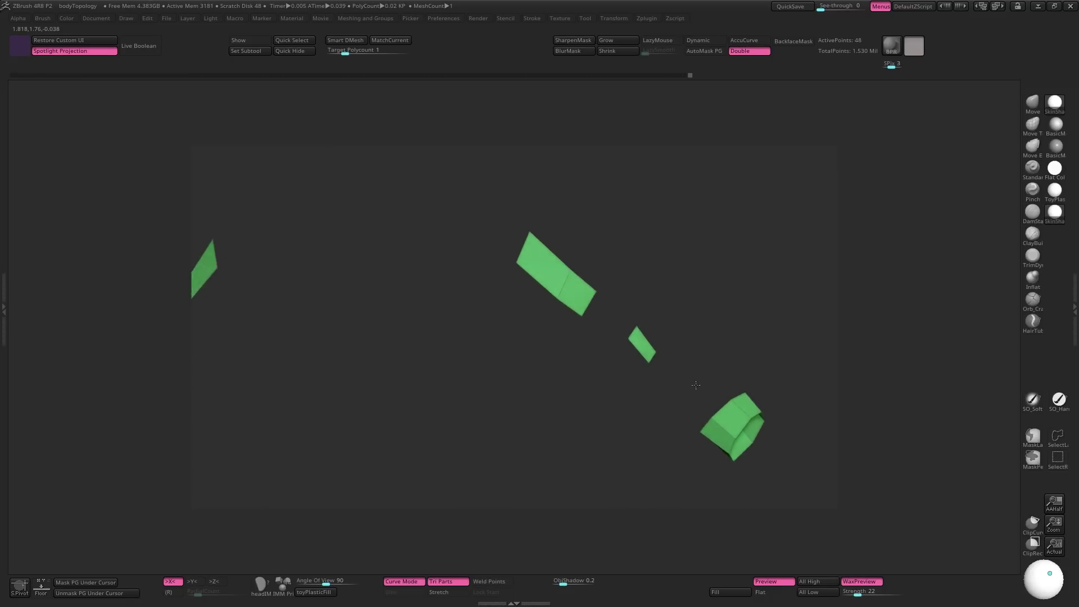
left_click_drag(696, 385, 696, 379)
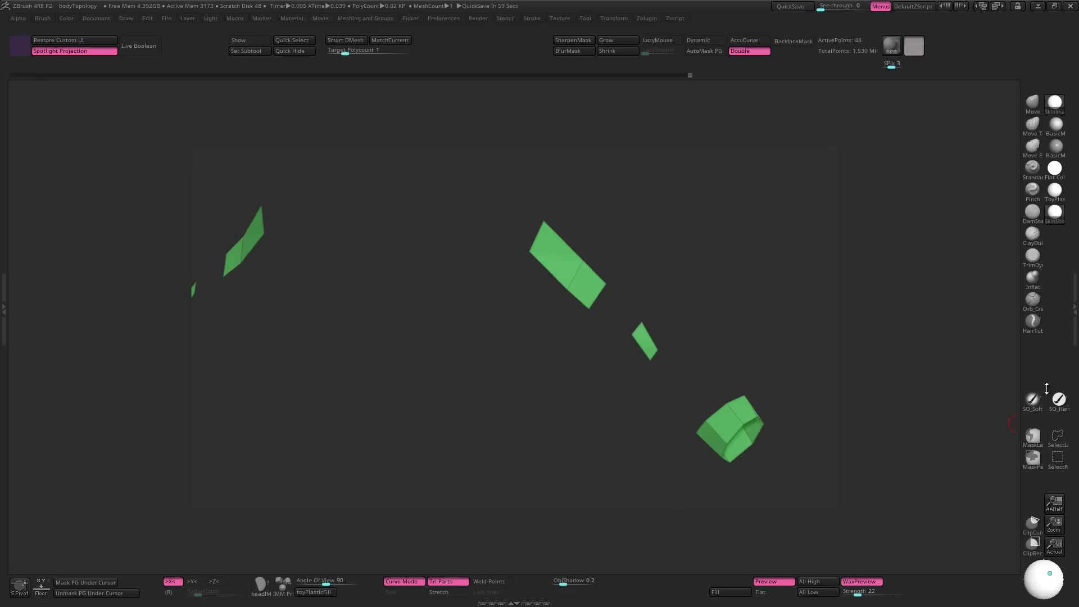
left_click(1075, 308)
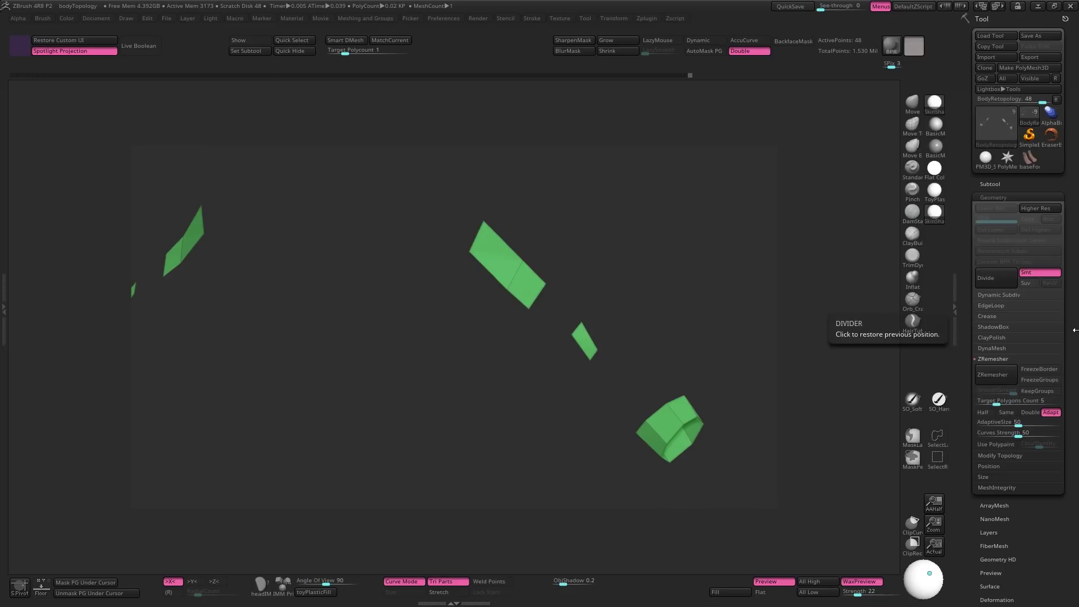
left_click(998, 184)
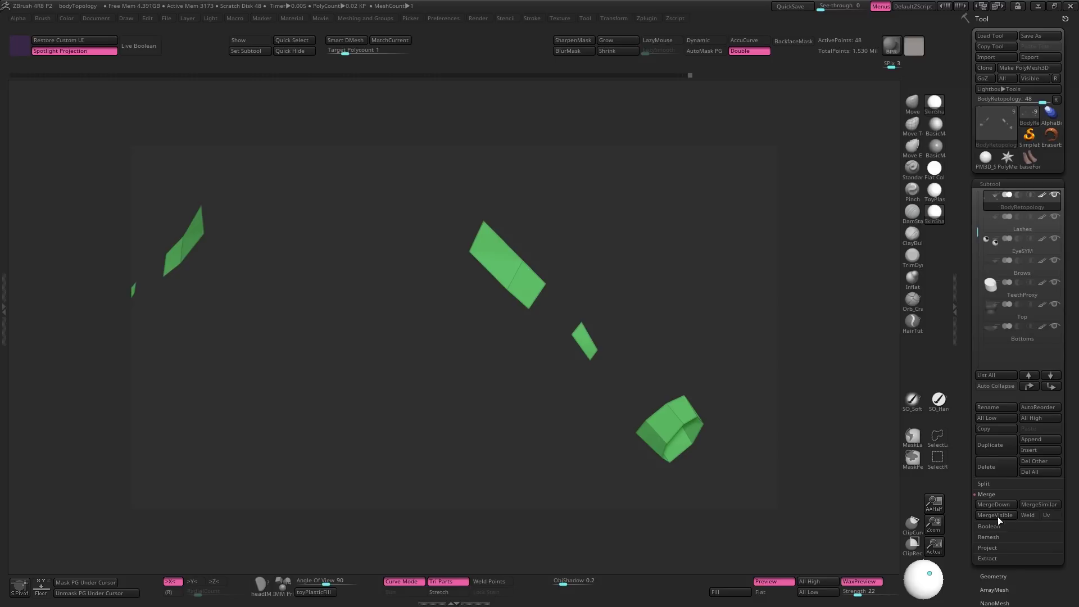
left_click(985, 484)
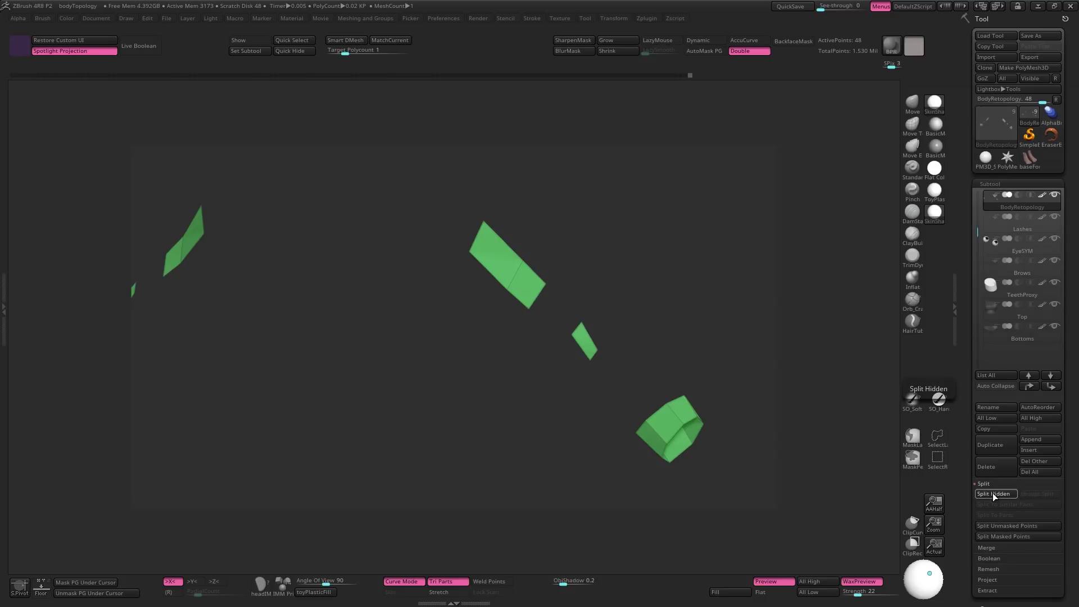
left_click(993, 494)
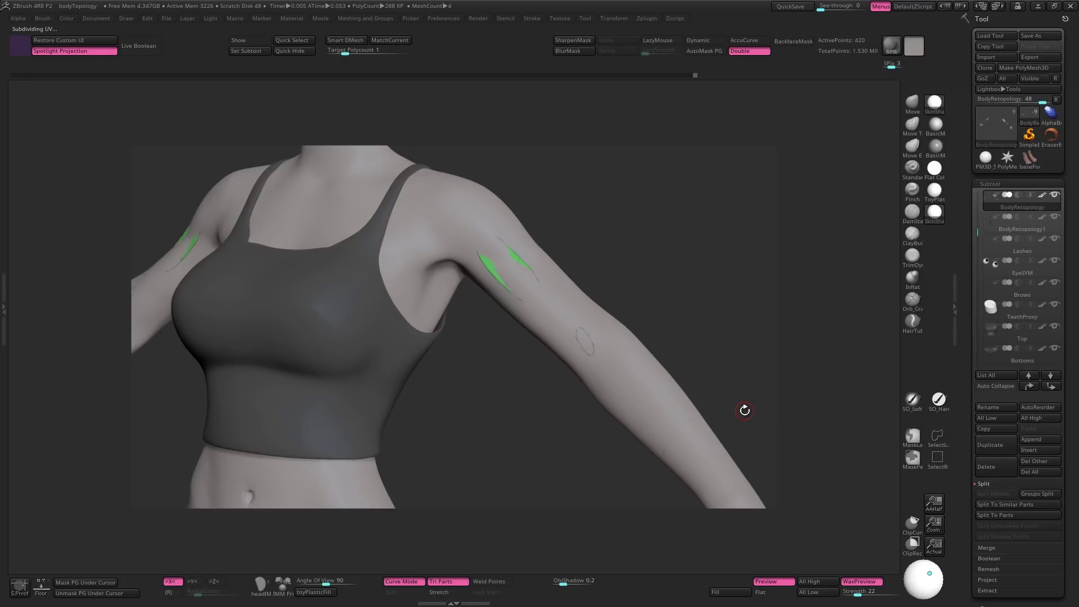
Review the Project settings for the arm patches, then open the Geometry settings.
left_click_drag(745, 411, 753, 411)
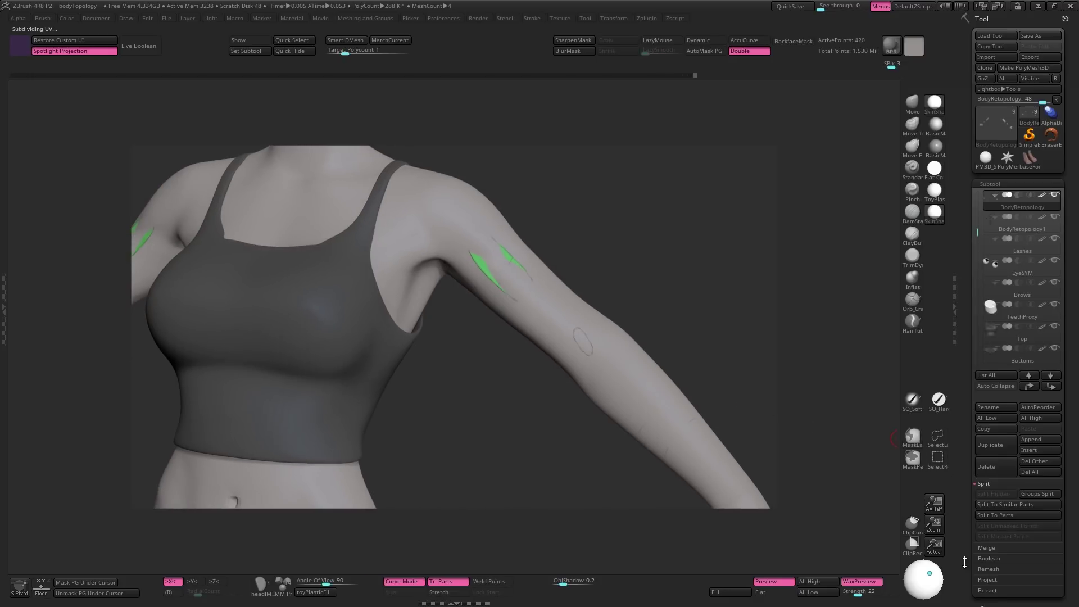
left_click(987, 579)
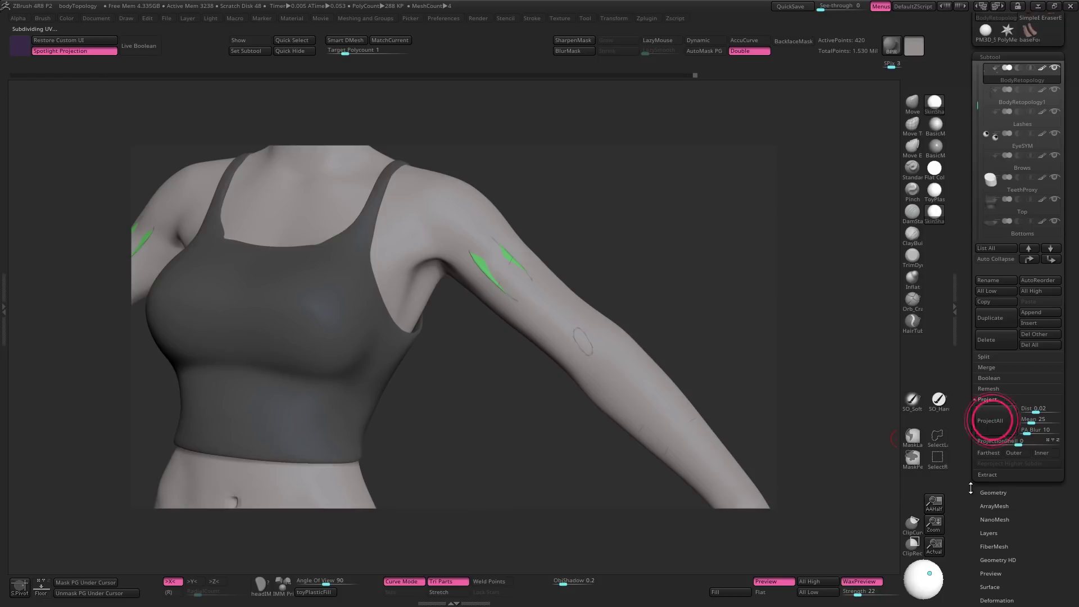
left_click_drag(971, 488, 975, 468)
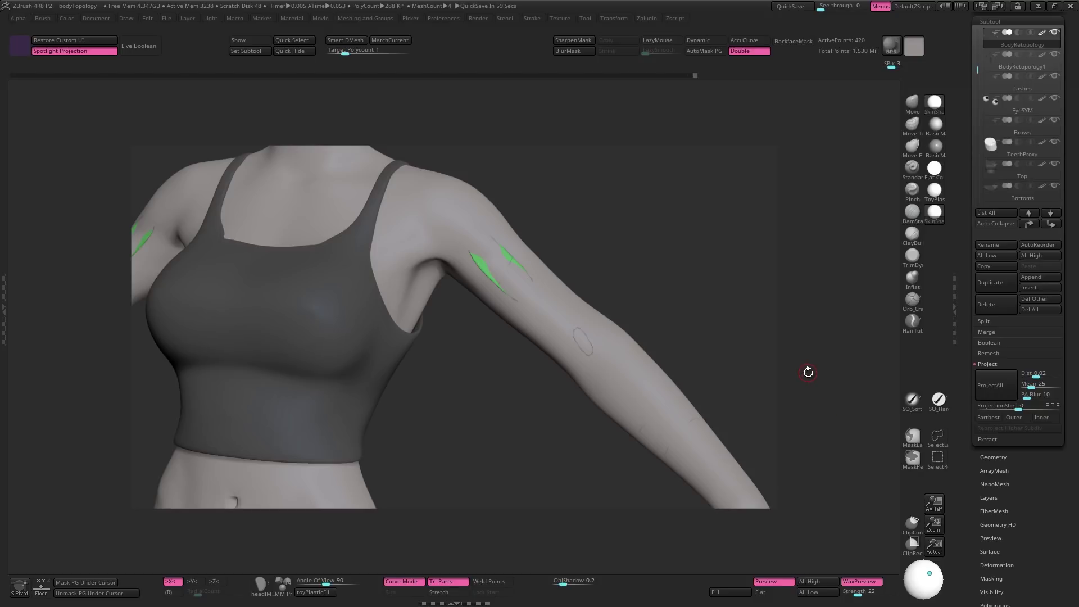
left_click(1001, 457)
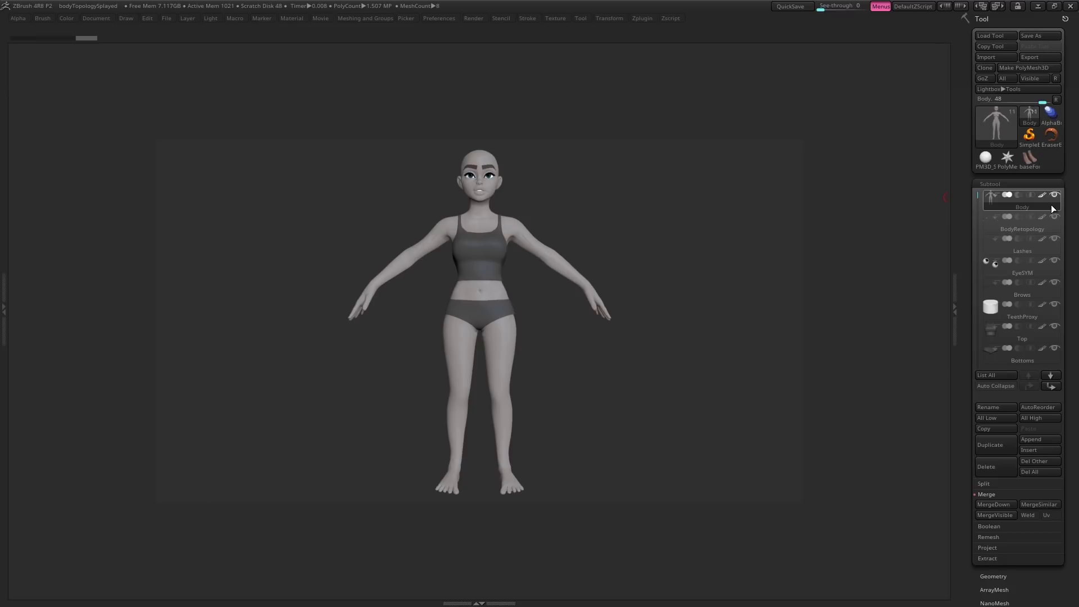
Hide every subtool except Body and insert a ZSphere as a new subtool.
left_click(1055, 195, "shift")
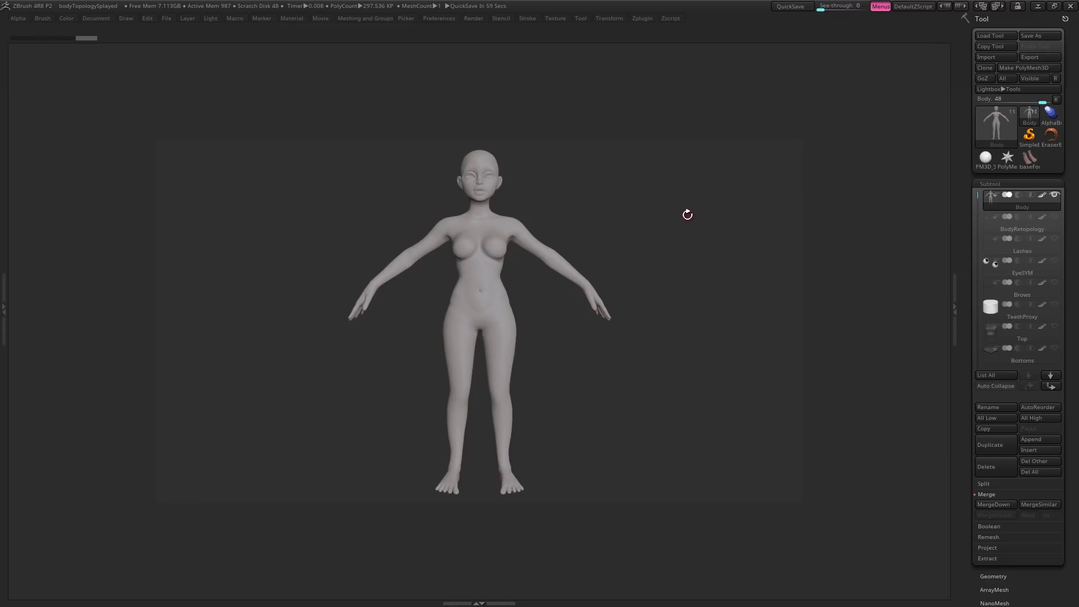
left_click(1040, 449)
left_click(895, 448)
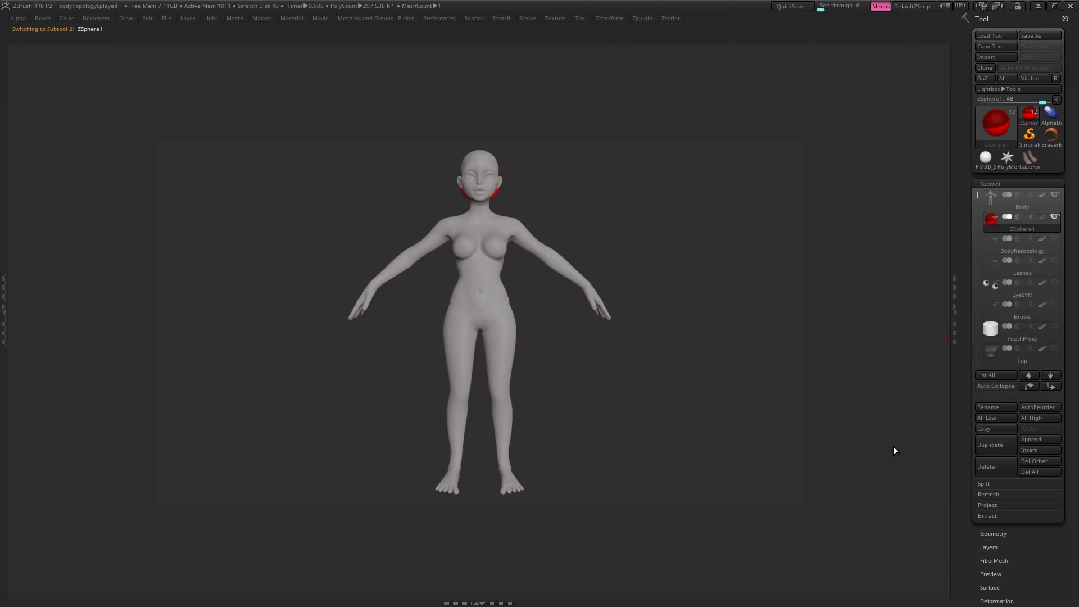
Make the body see-through and move the ZSphere from the face down to the upper chest.
key("shift+t")
left_click(482, 183)
key("ctrl+z")
left_click(482, 183)
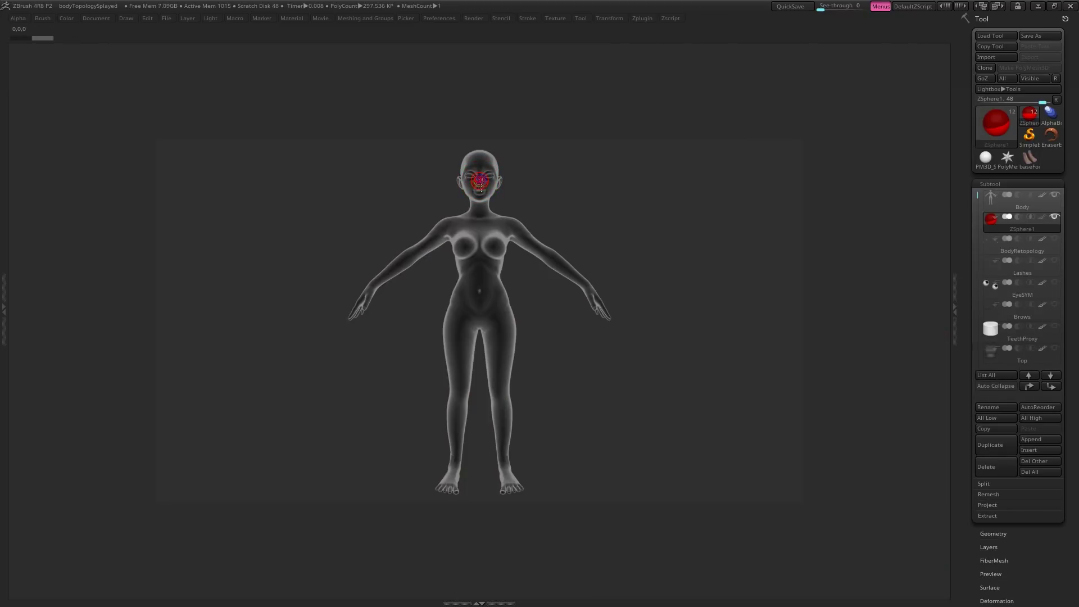
key("w")
left_click_drag(479, 181, 479, 229)
Turn on Edit Topology for the ZSphere.
left_click(994, 534)
left_click_drag(1006, 496, 1009, 394)
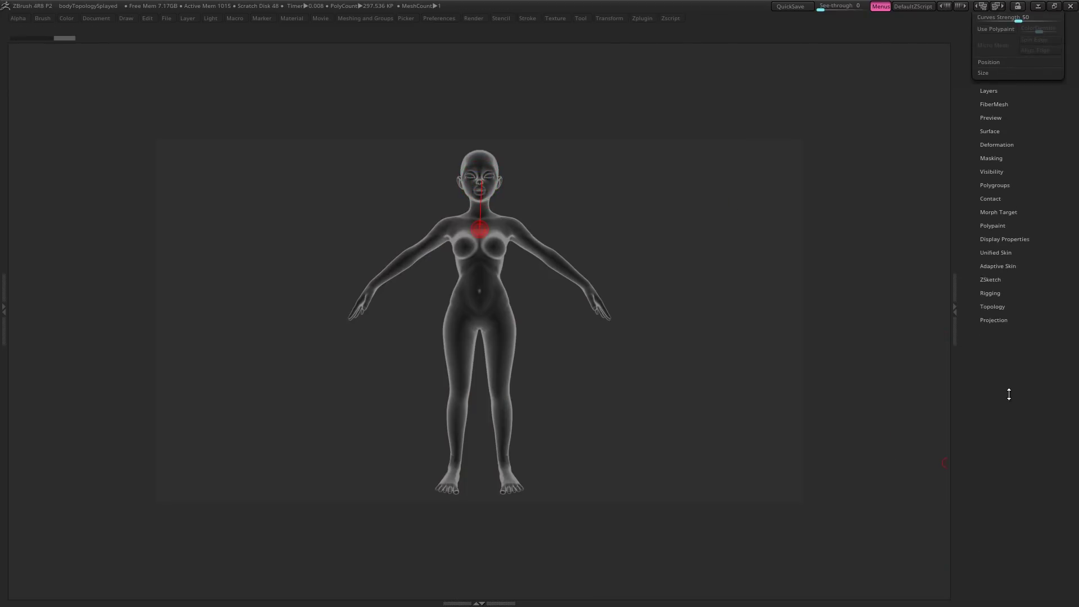
left_click(995, 309)
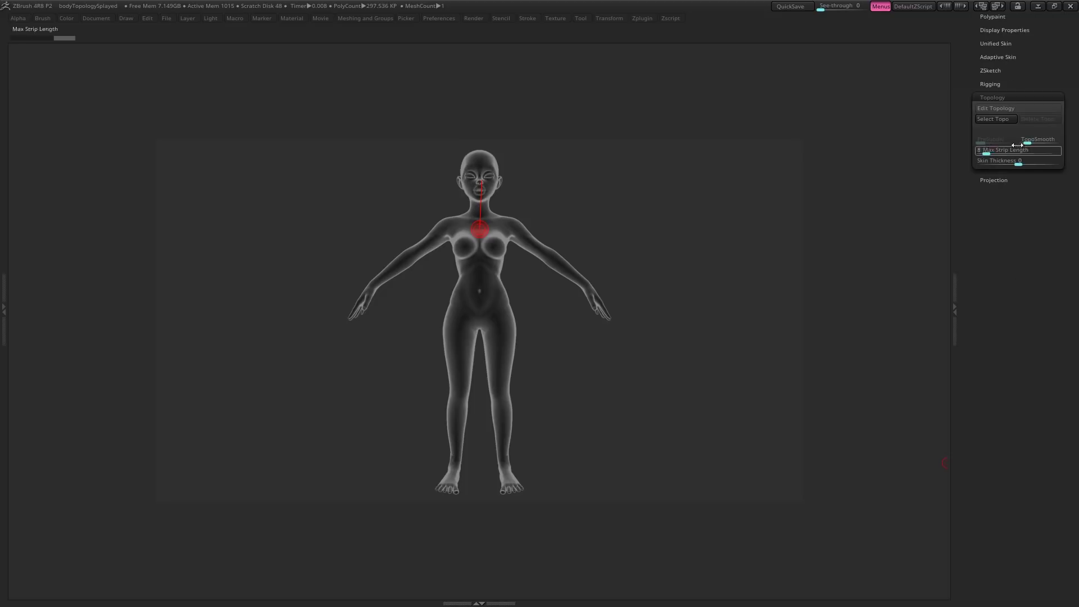
left_click(1015, 108)
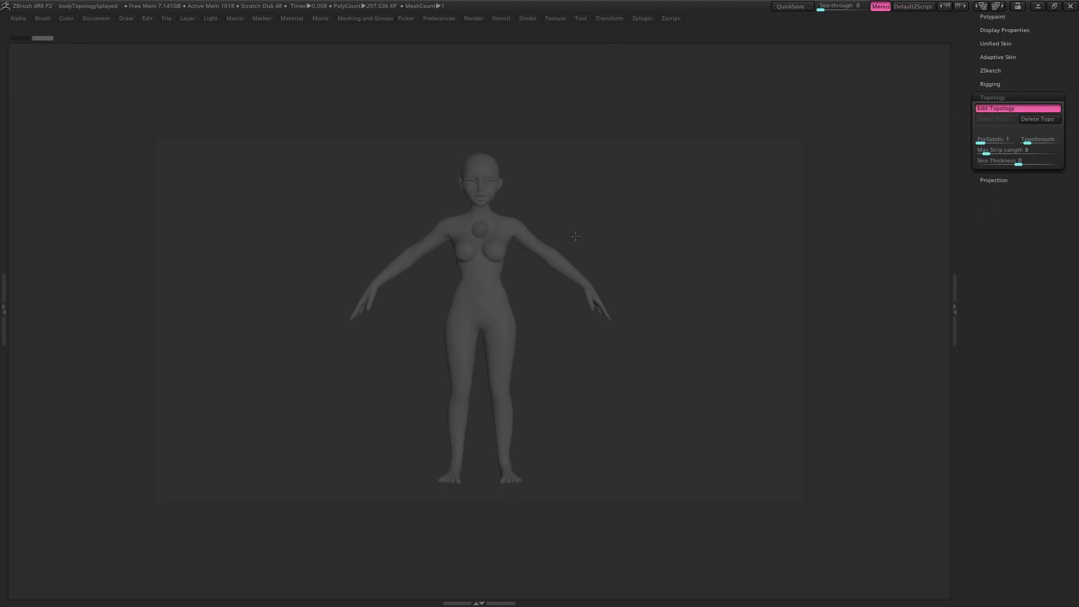
Draw connected topology quads from the front of the armpit up to the top of the shoulder.
right_click_drag(575, 236, 607, 292, "ctrl")
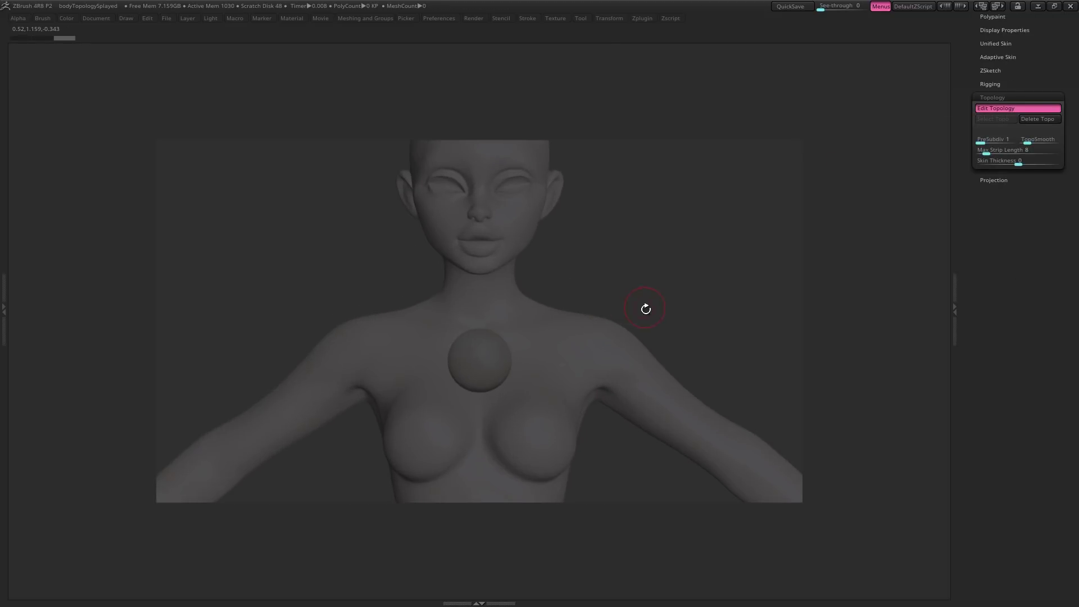
left_click(583, 350)
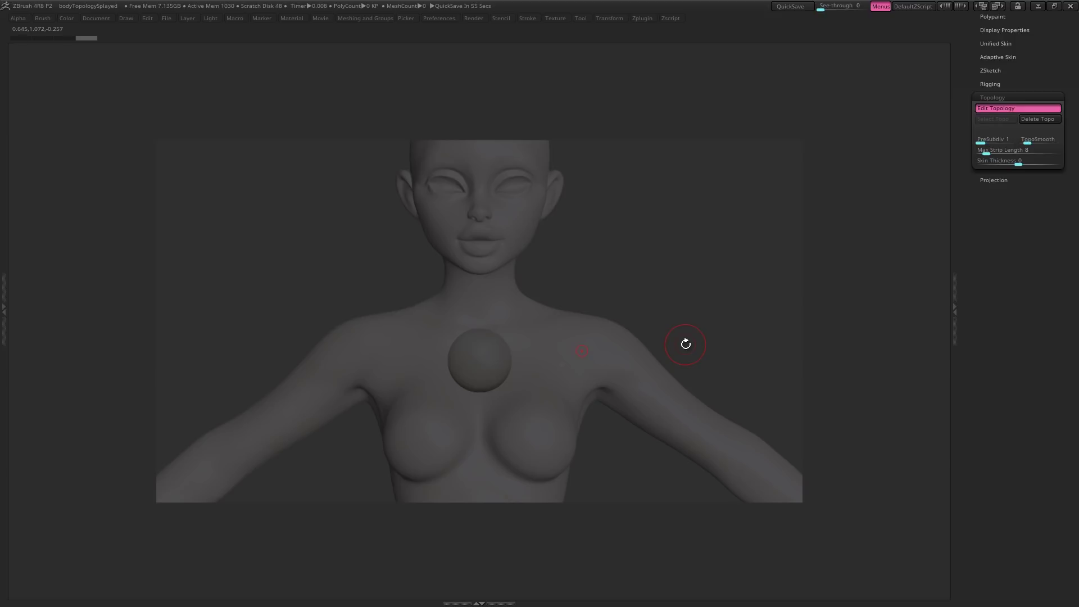
left_click(578, 386)
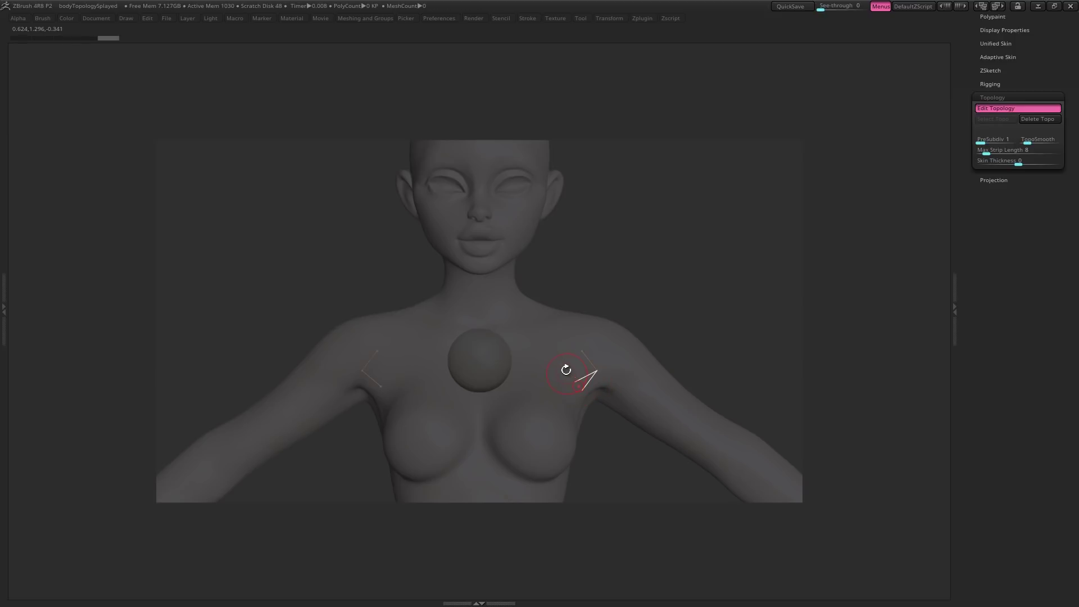
left_click(564, 367)
left_click(585, 353)
left_click(562, 336)
left_click(572, 326)
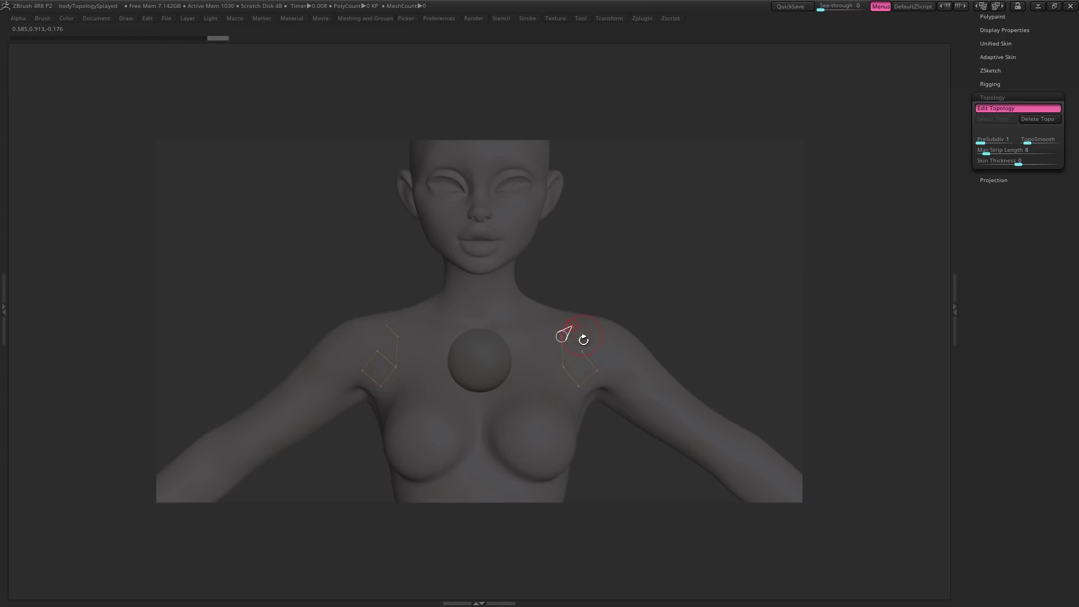
left_click(582, 352)
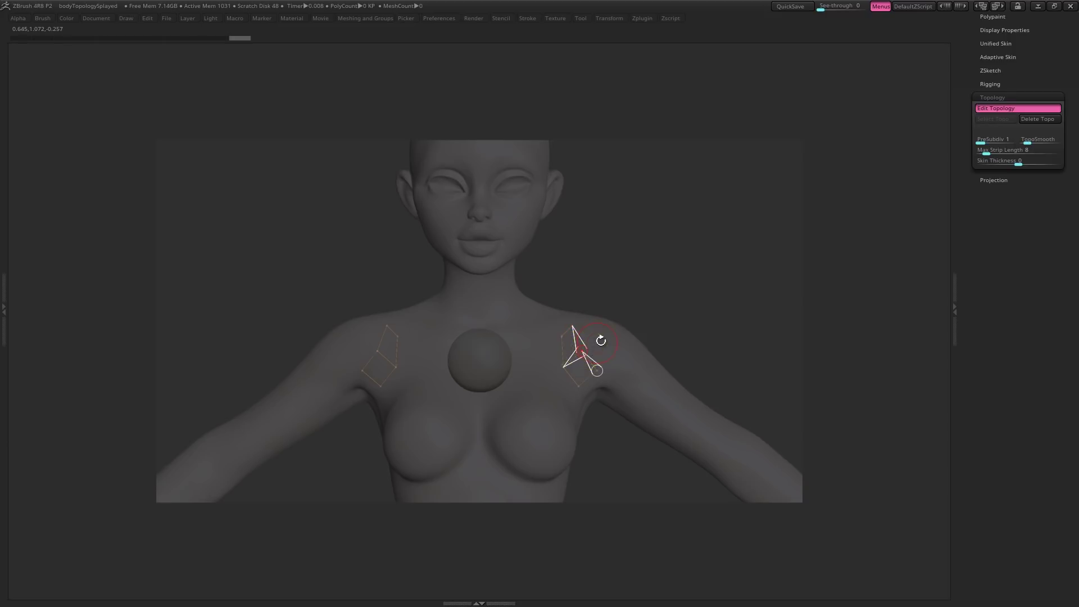
left_click(607, 338)
left_click(592, 322)
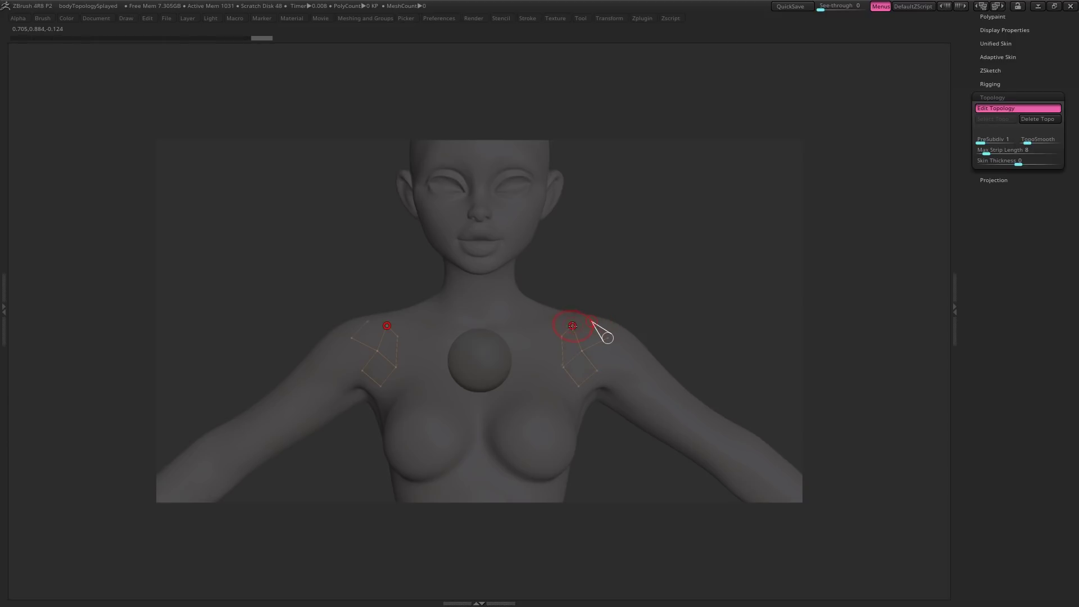
left_click(573, 325)
left_click(572, 325)
left_click(556, 313)
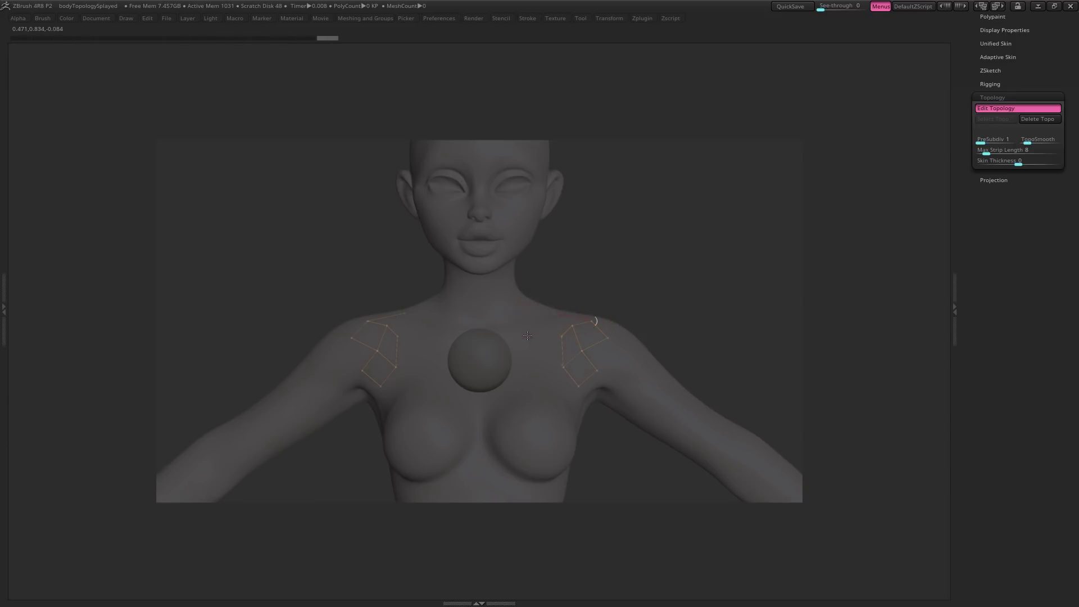
right_click_drag(549, 329, 542, 356)
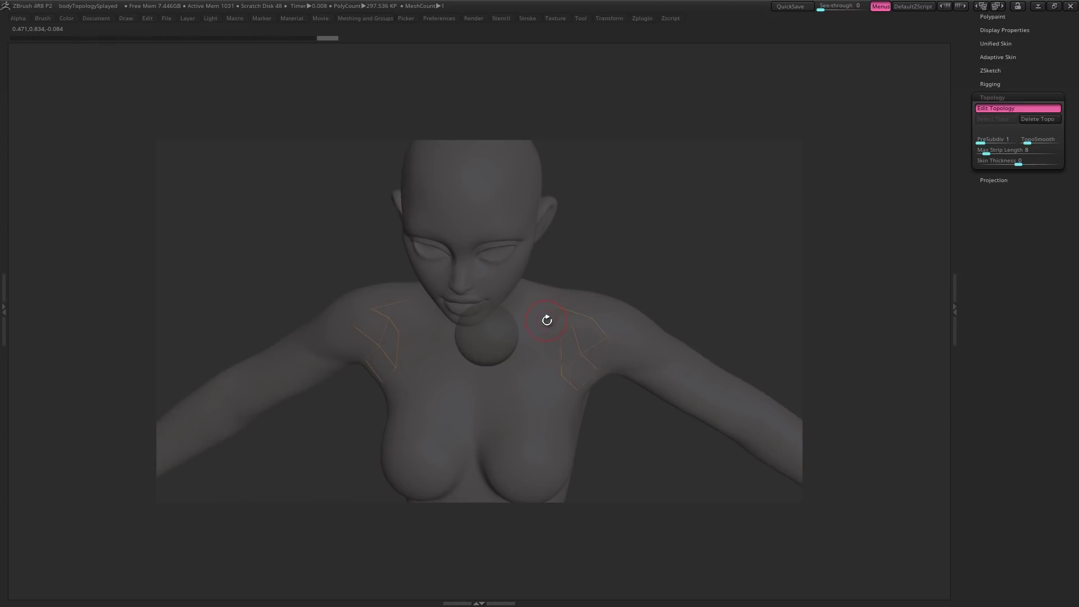
left_click(547, 321)
left_click(552, 312)
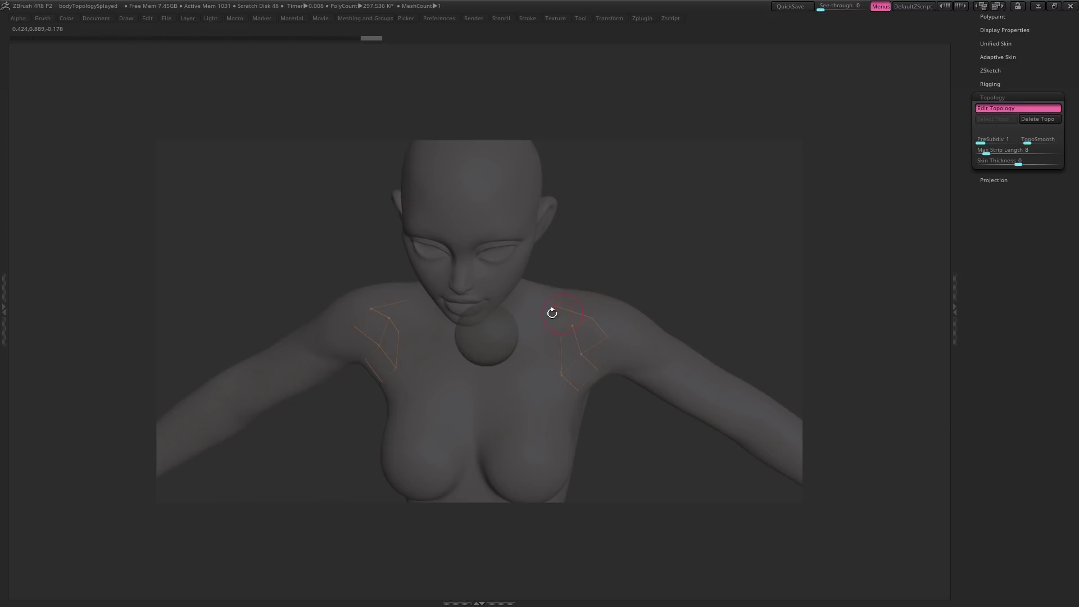
key("ctrl+z")
key("ctrl+z")
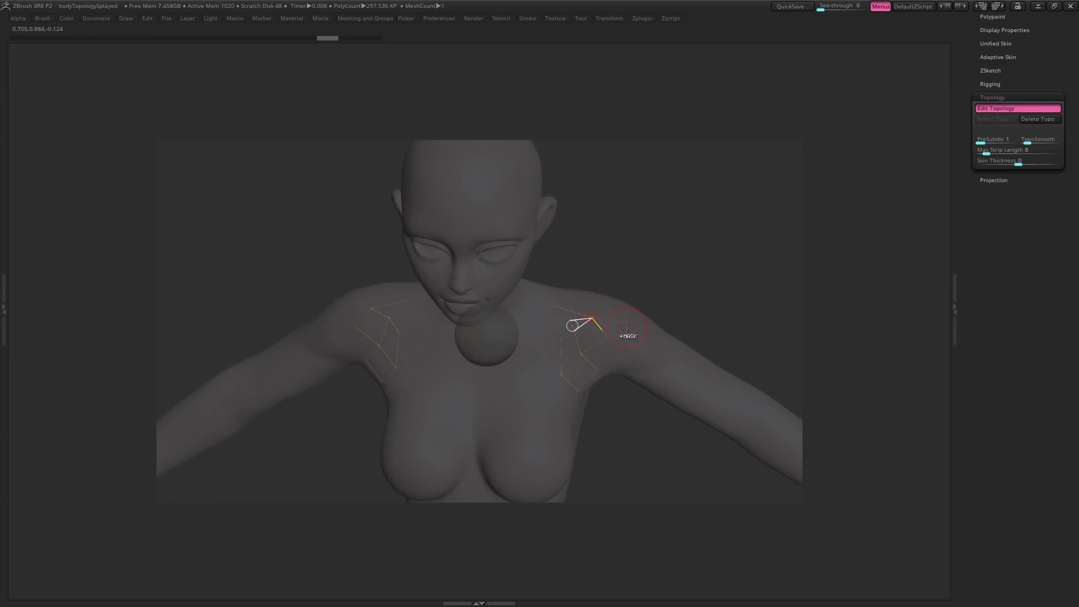
key("ctrl+z")
Extend the topology from the existing quads over the top of the shoulder.
left_click(589, 317)
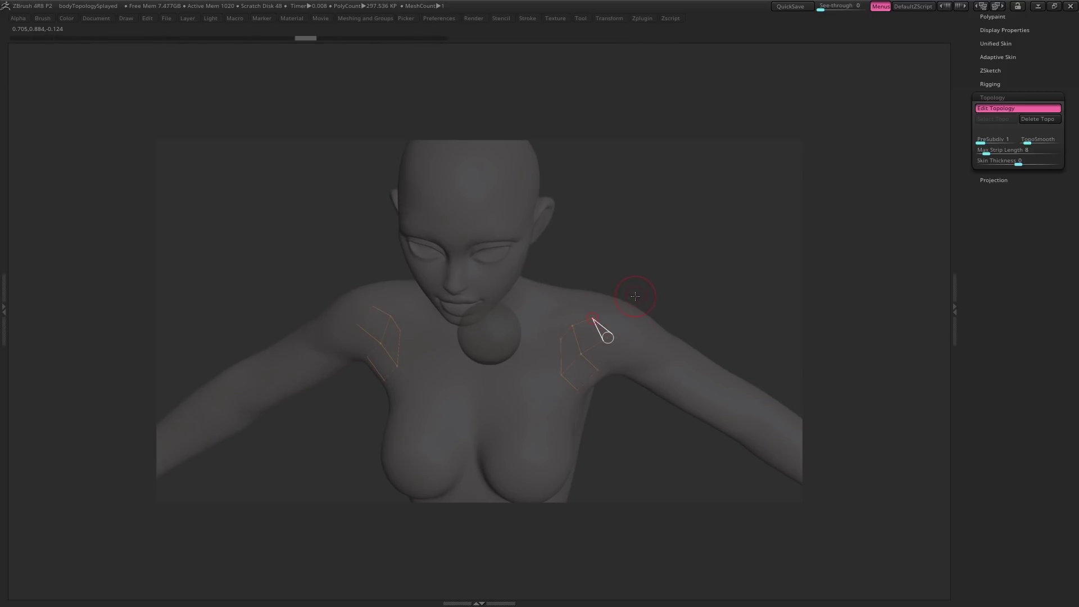
left_click_drag(636, 297, 635, 284)
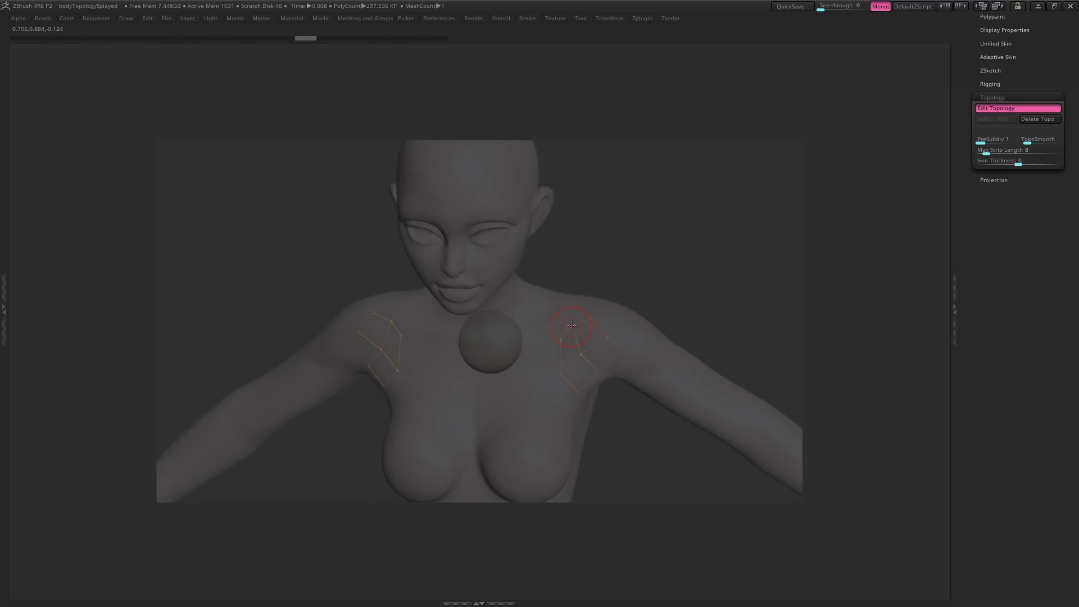
key("ctrl+shift+z")
left_click(558, 302)
left_click(577, 297)
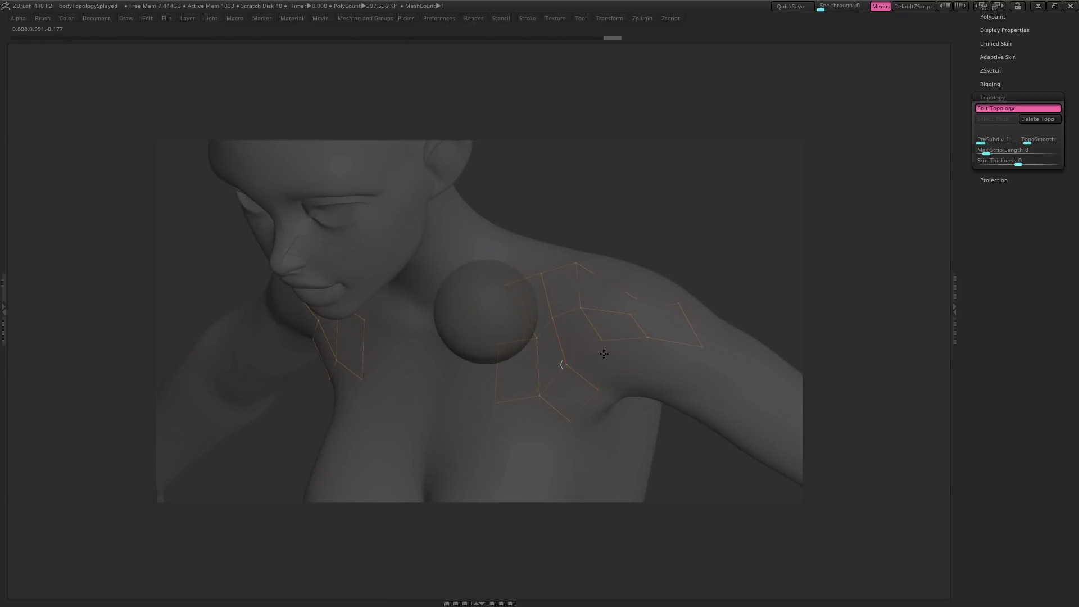
Add points along the shoulder and upper chest edges and connect them to subdivide the topology quads.
right_click_drag(604, 354, 582, 354)
left_click(580, 352)
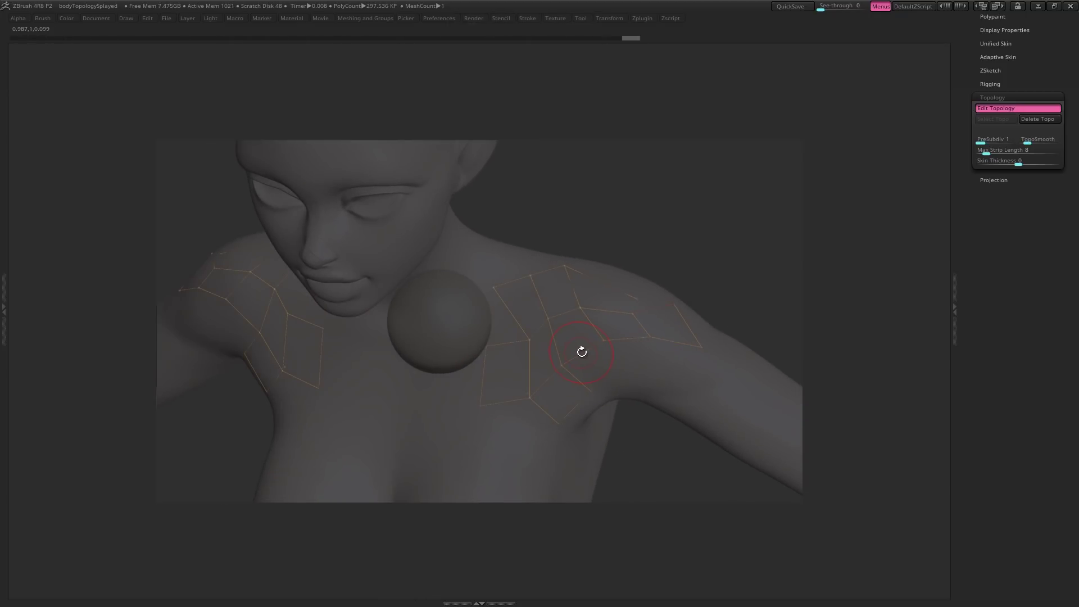
left_click(581, 352)
left_click(549, 273)
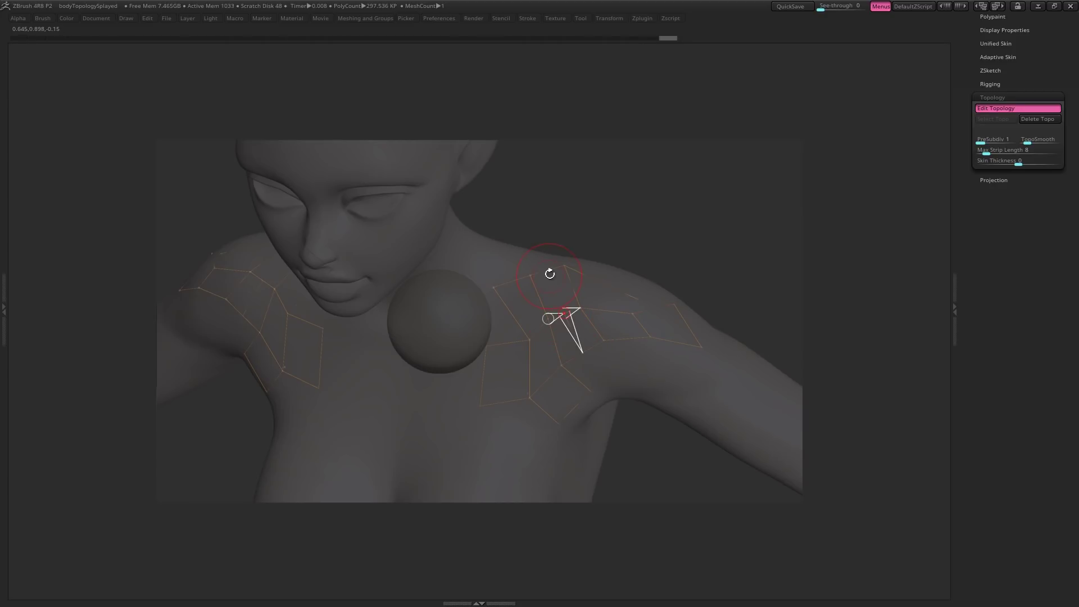
left_click(493, 373)
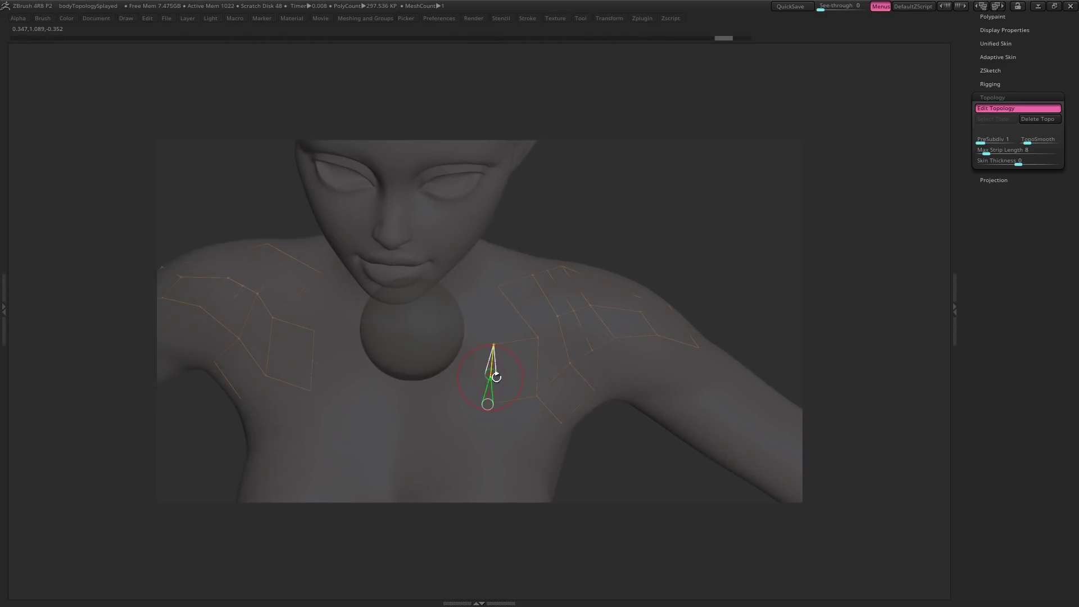
left_click(539, 369)
left_click(538, 367)
left_click(565, 339)
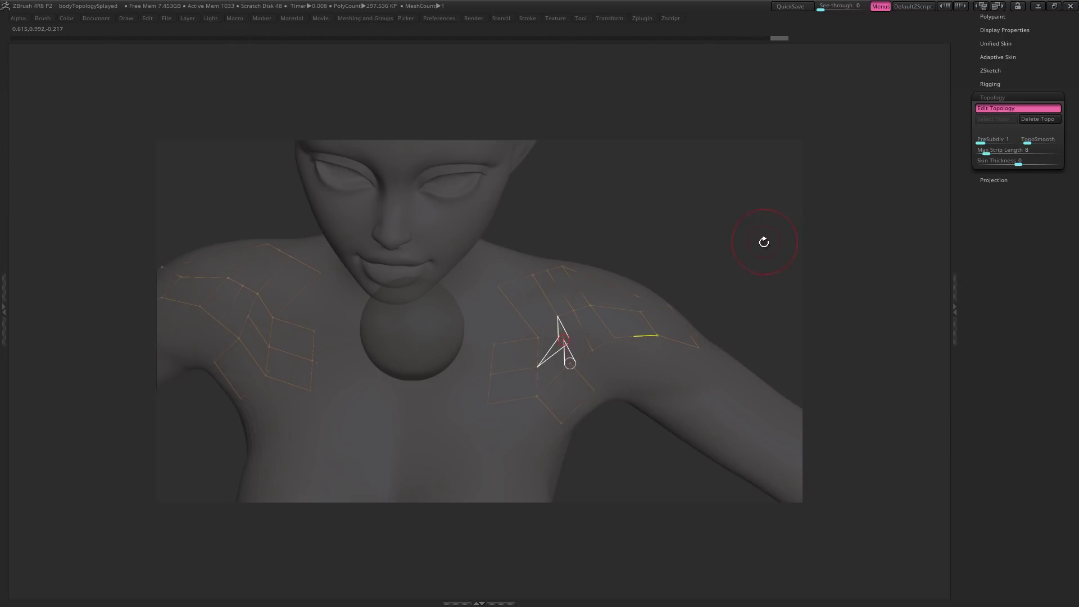
left_click(756, 240)
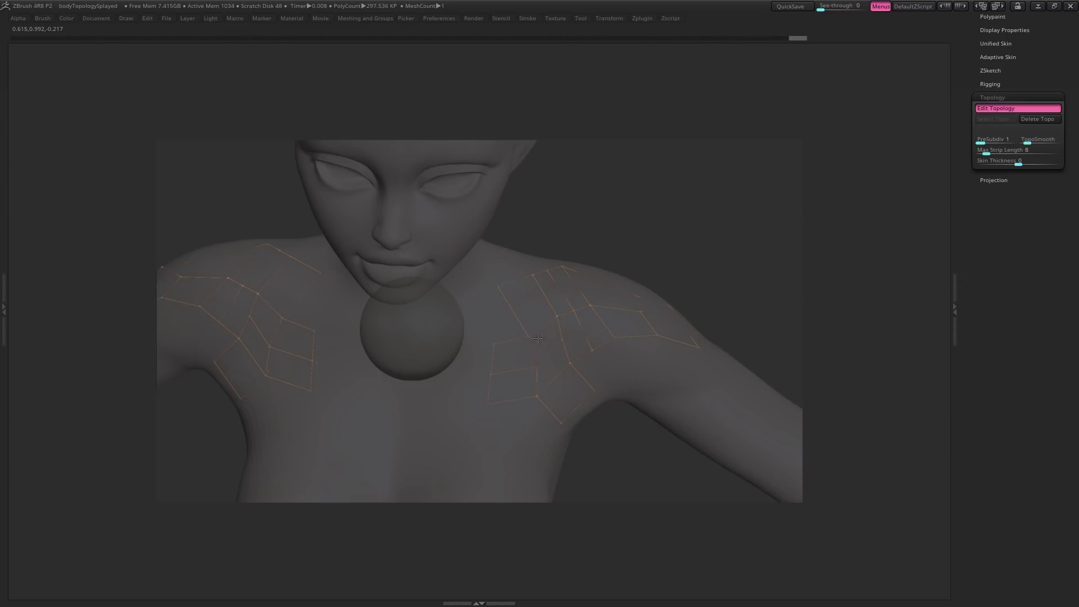
left_click_drag(529, 337, 596, 265)
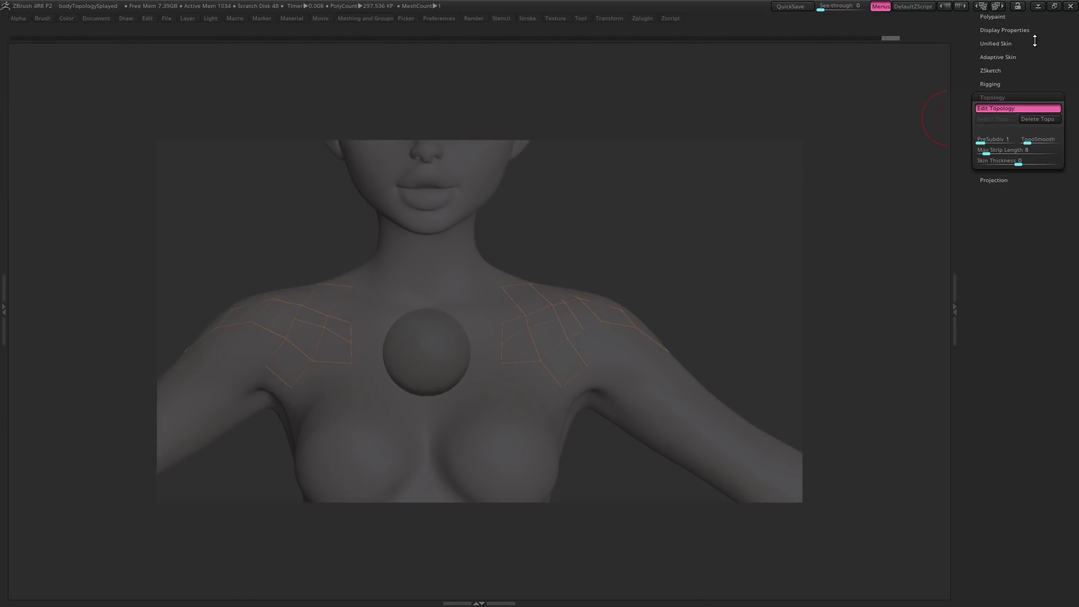
Set the Adaptive Skin DynaMesh Resolution to 0 and preview the shoulder topology as a mesh.
left_click_drag(1009, 57, 1009, 166)
left_click(1010, 166)
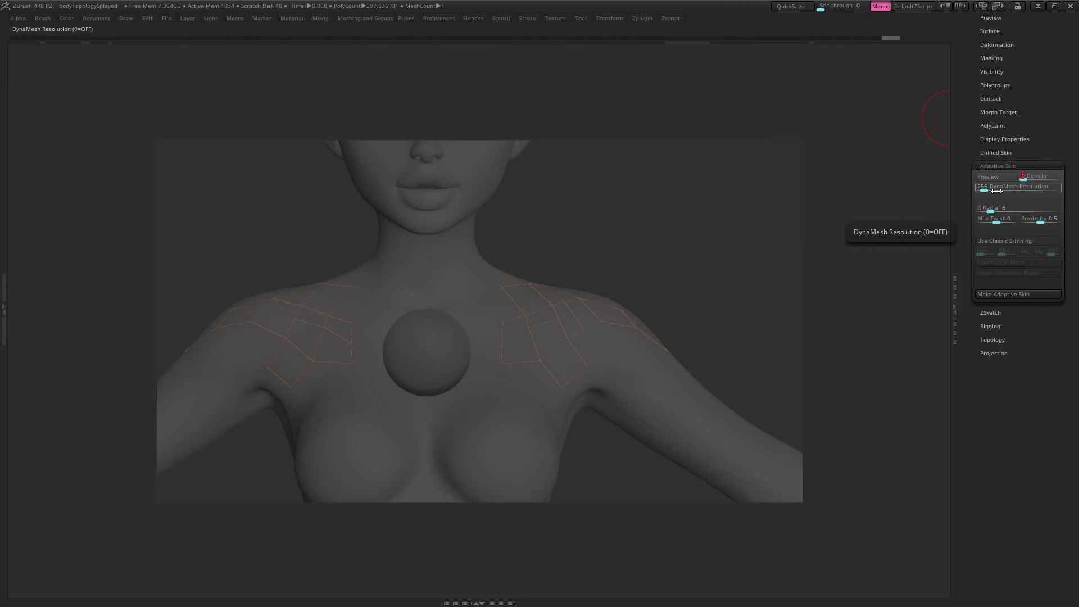
left_click_drag(995, 190, 950, 192)
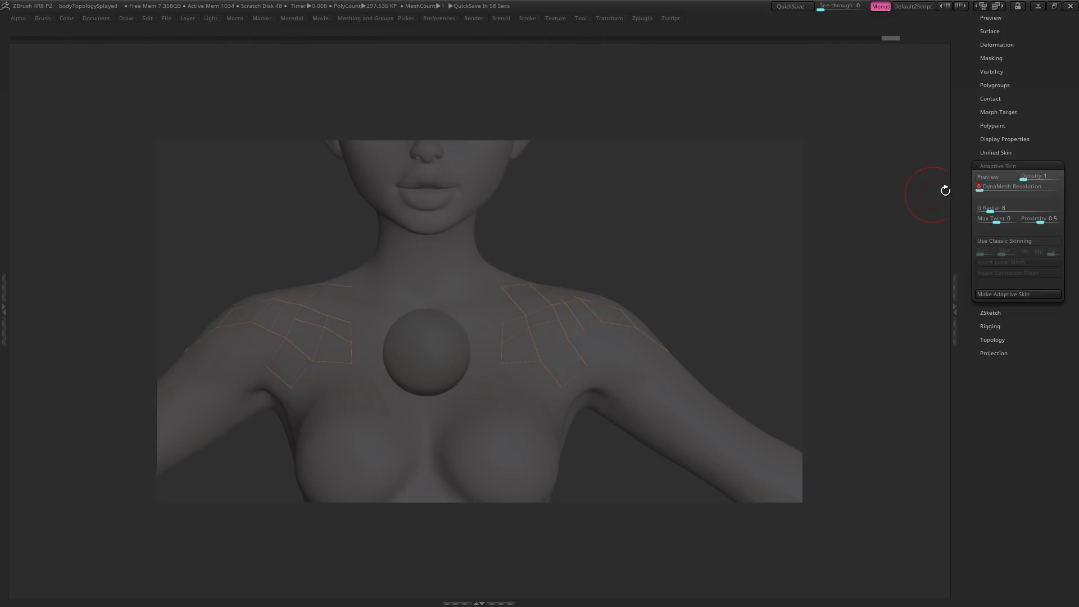
left_click(988, 177)
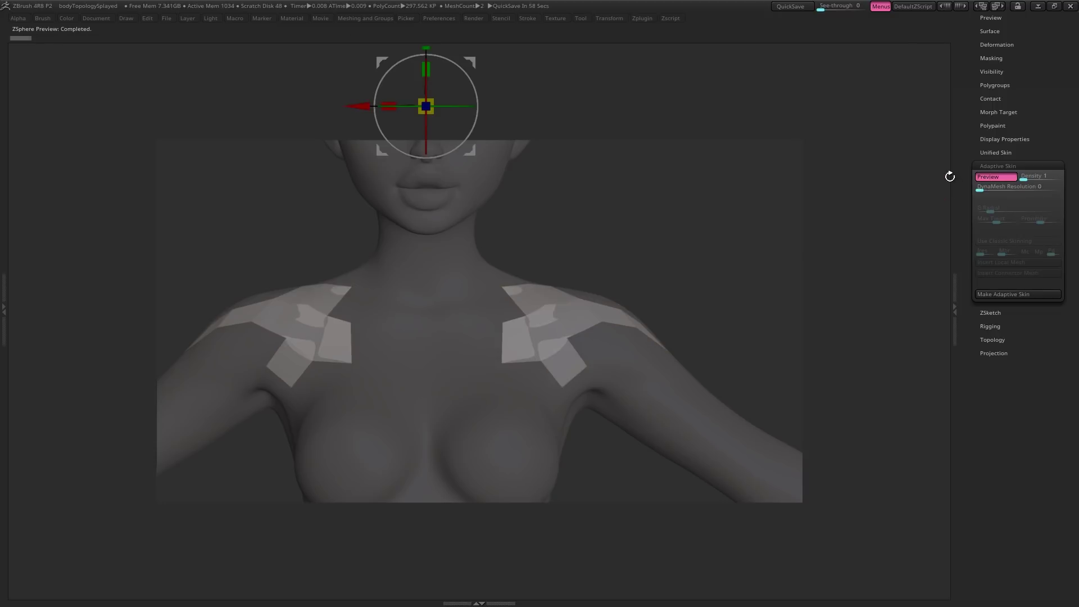
left_click_drag(787, 270, 712, 266)
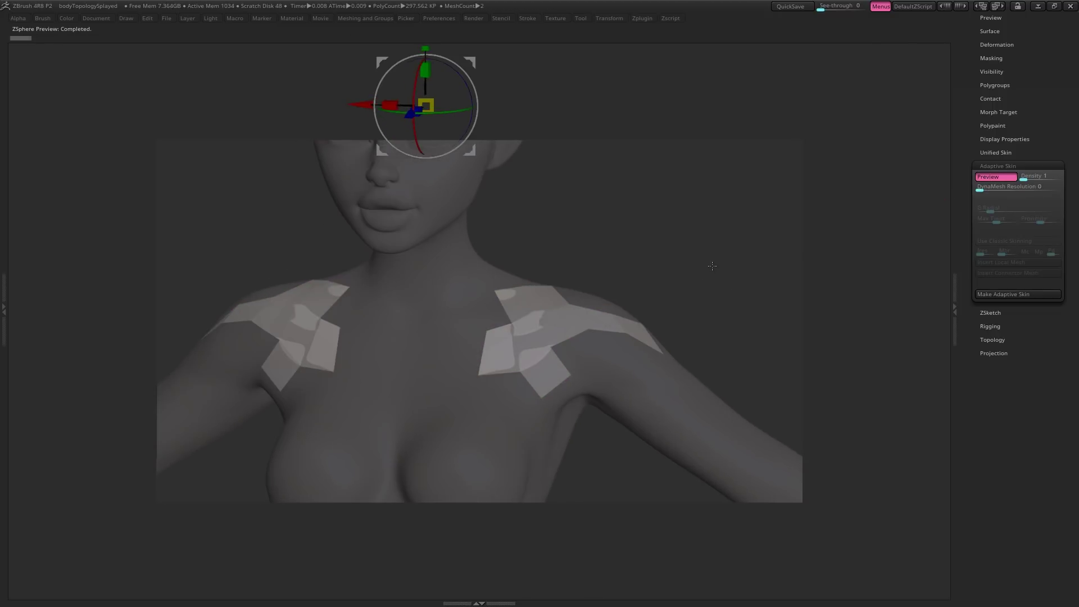
Make the adaptive skin from the shoulder topology and insert Skin_ZSphere1 as a new subtool.
left_click(1006, 296)
left_click_drag(967, 255, 962, 369)
left_click(1030, 115)
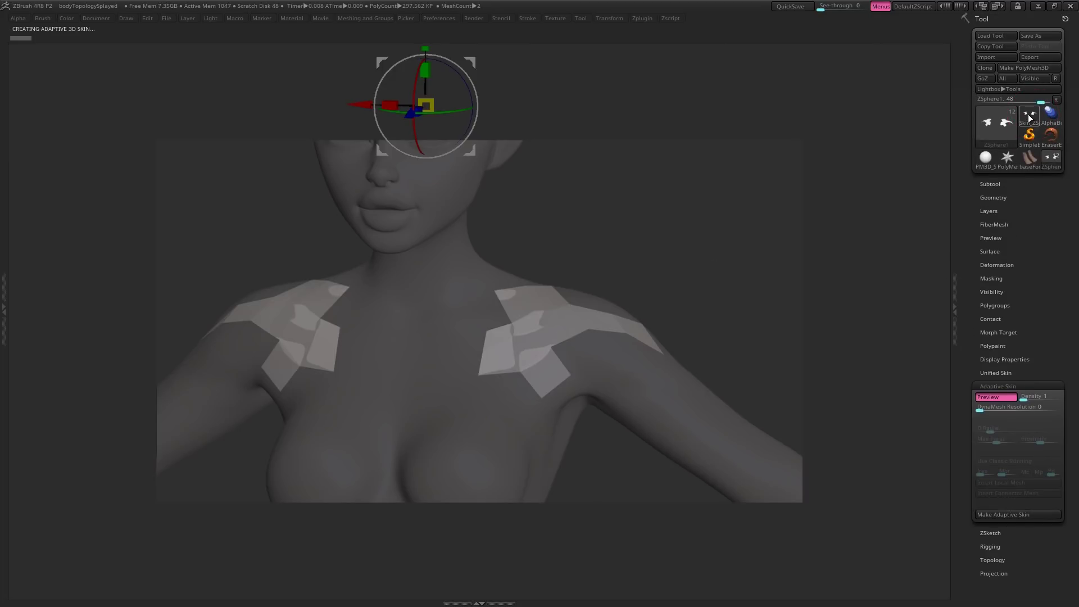
left_click_drag(728, 289, 807, 337)
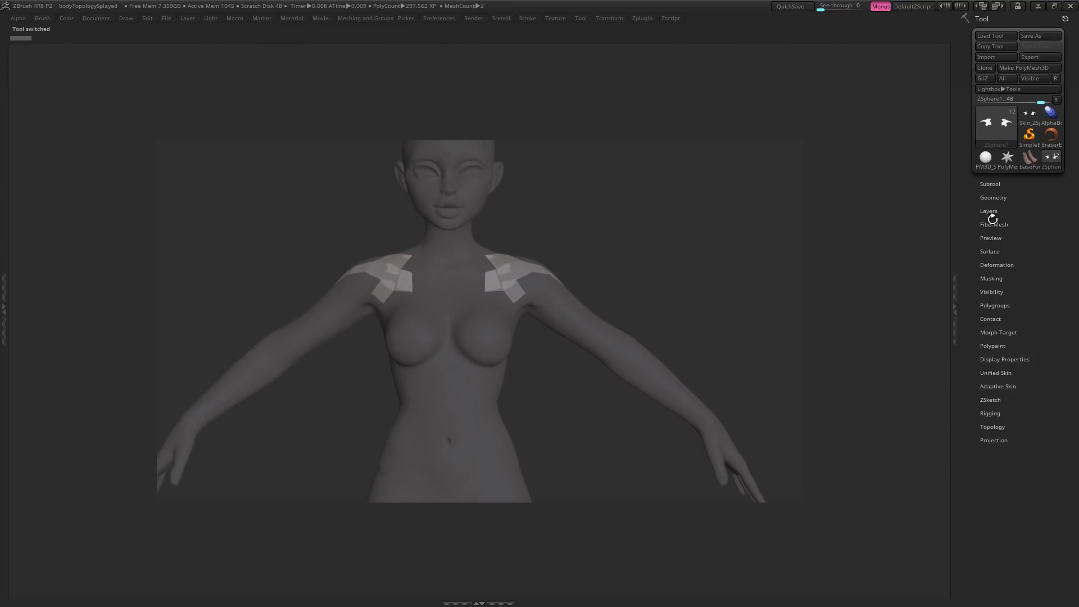
left_click(994, 184)
left_click(1042, 452)
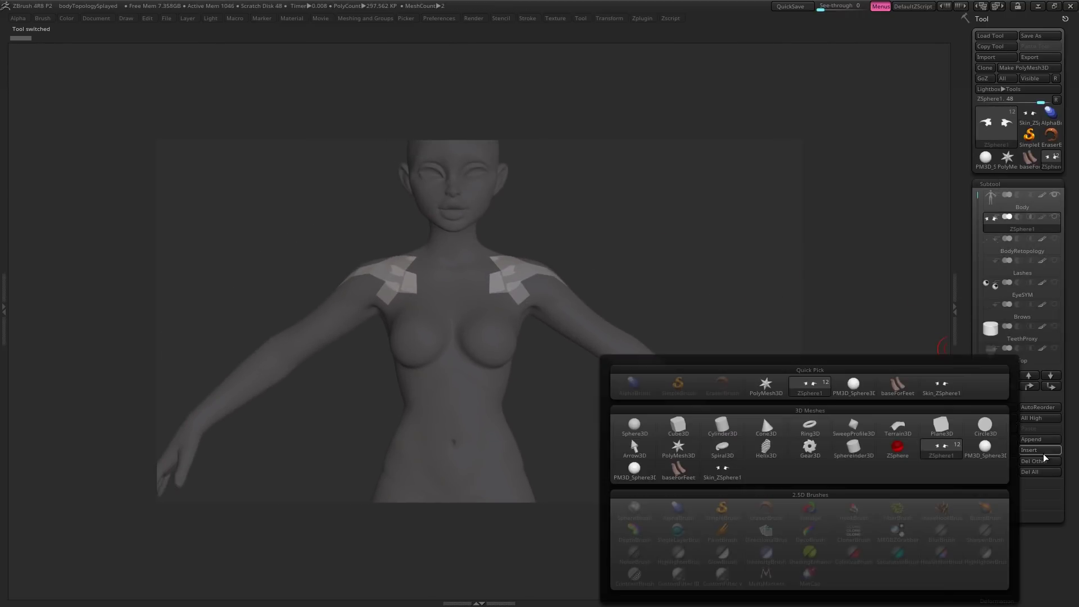
left_click(942, 386)
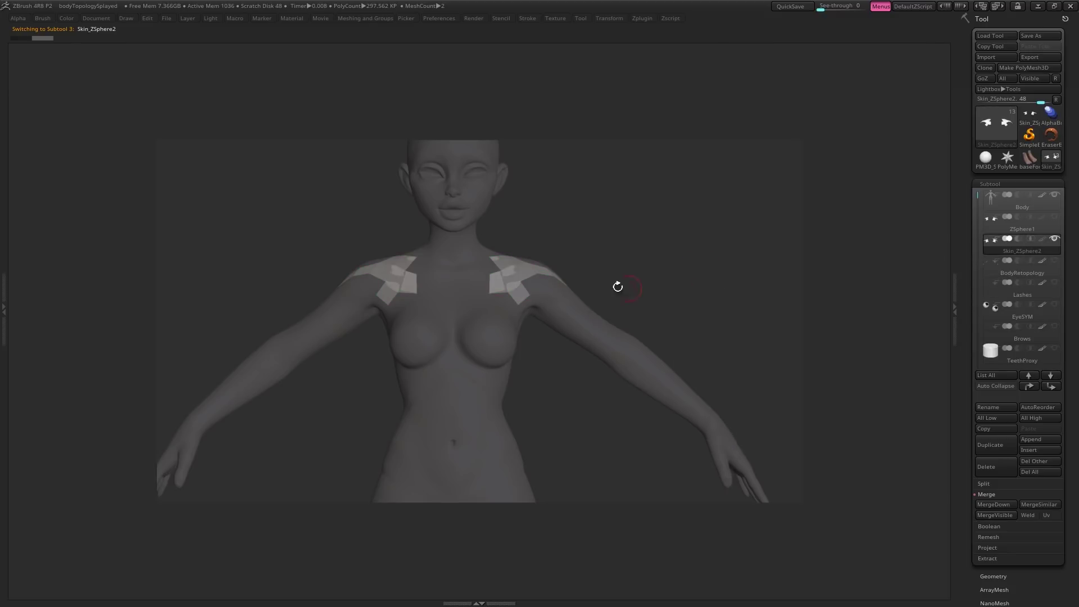
left_click_drag(549, 244, 537, 259)
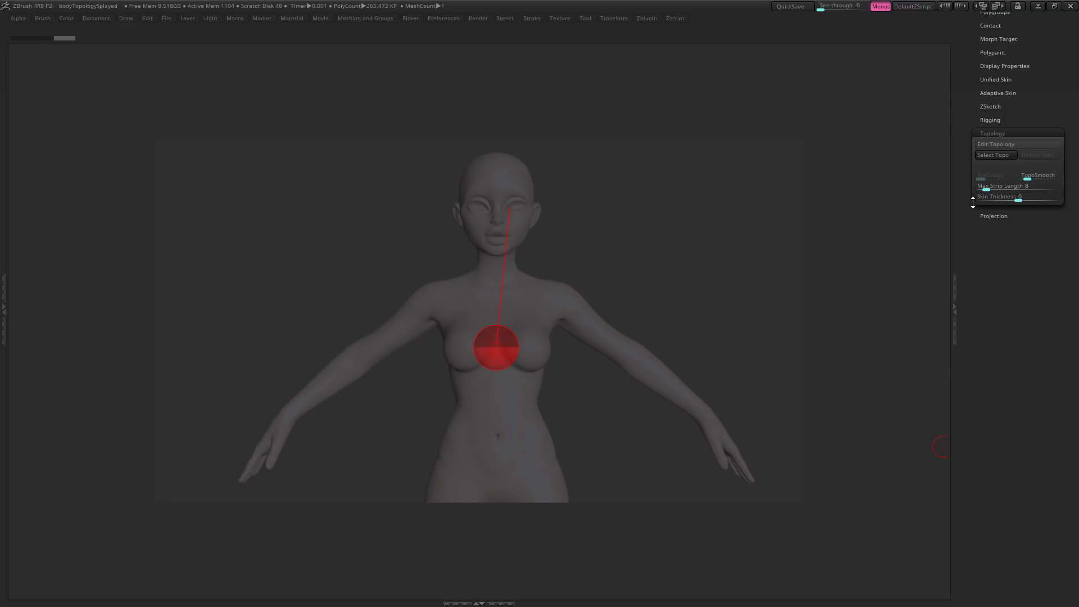
Select RetopoMesh as the ZSphere's topology and turn on Edit Topology.
left_click(996, 157)
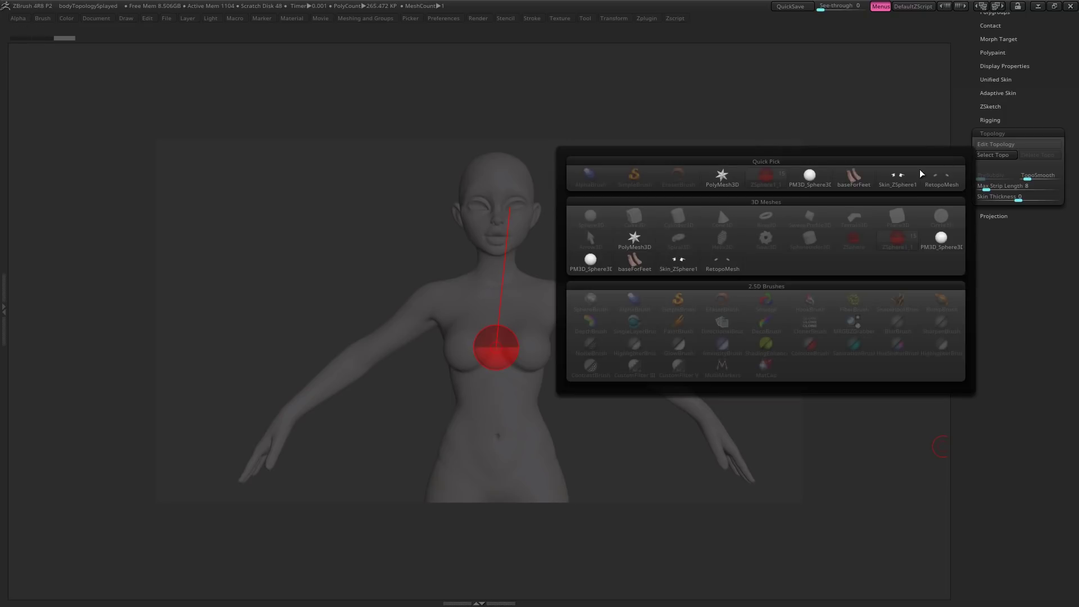
left_click(724, 265)
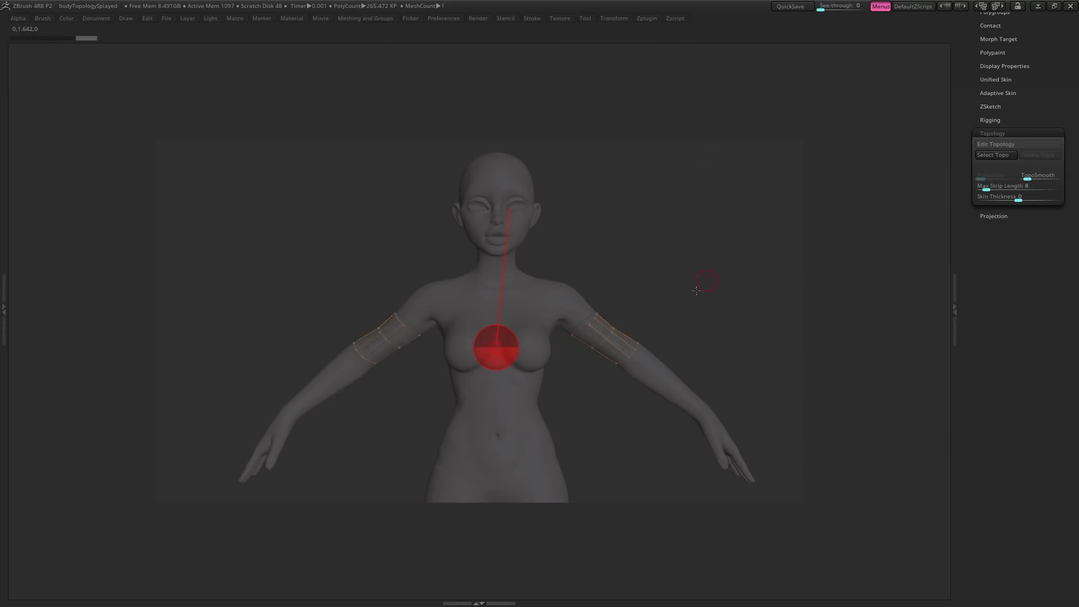
left_click_drag(679, 314, 647, 282)
left_click(991, 144)
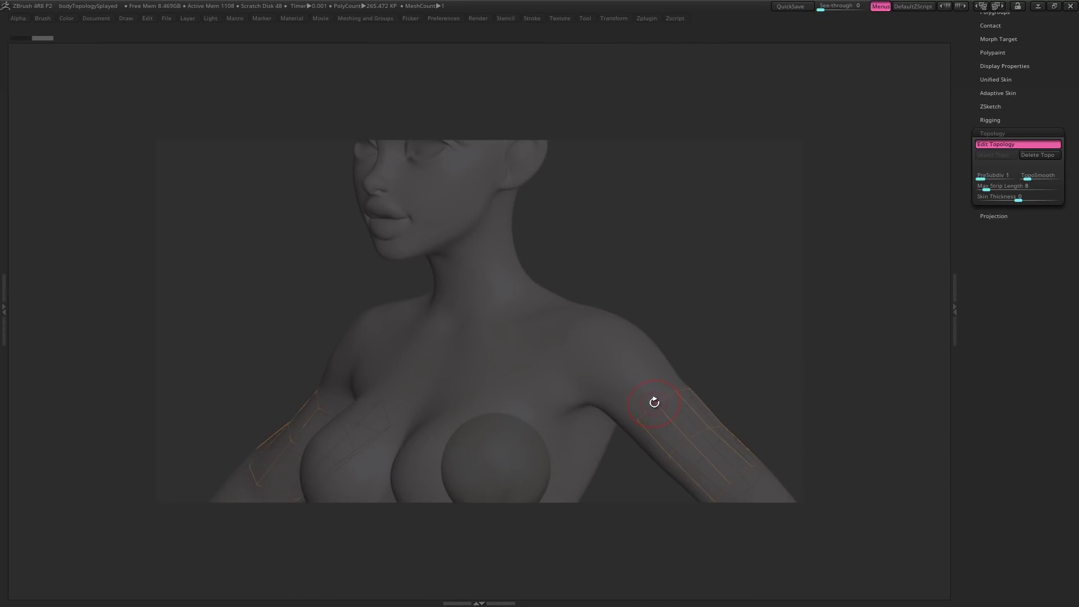
Draw new quads extending the arm topology from its upper edge toward the shoulder and around the arm's outer side.
left_click(655, 402)
left_click(623, 366)
left_click(651, 359)
left_click(677, 391)
left_click_drag(704, 371, 785, 287)
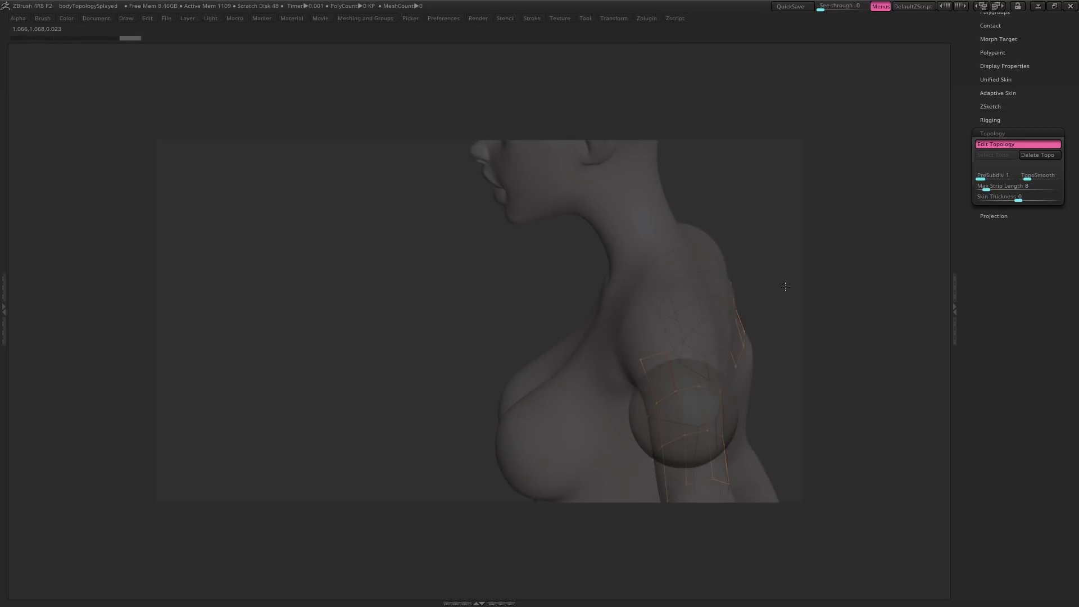
left_click(668, 352)
left_click(700, 348)
left_click(699, 385)
left_click_drag(771, 344, 679, 330)
left_click_drag(621, 381, 780, 293)
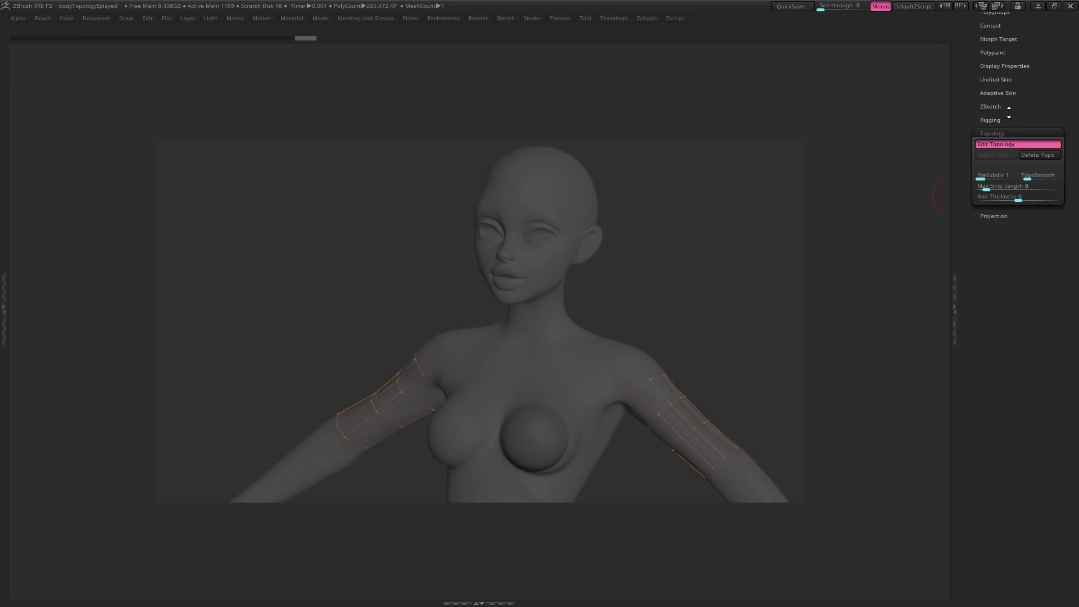
Preview the adaptive skin of the extended arm topology.
left_click(998, 93)
left_click(996, 104)
left_click_drag(679, 303, 713, 280, "alt")
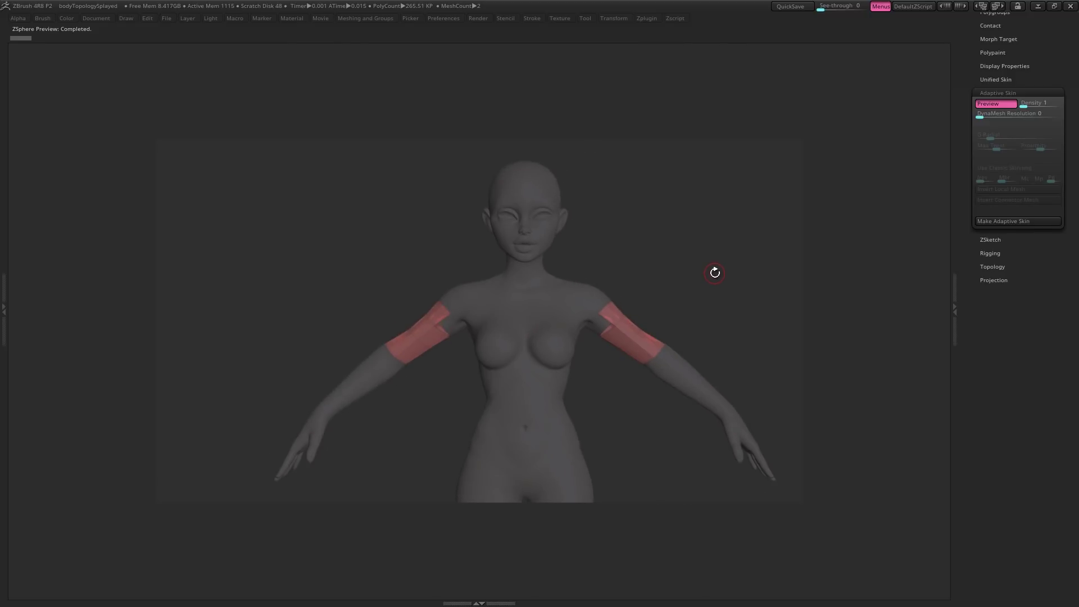